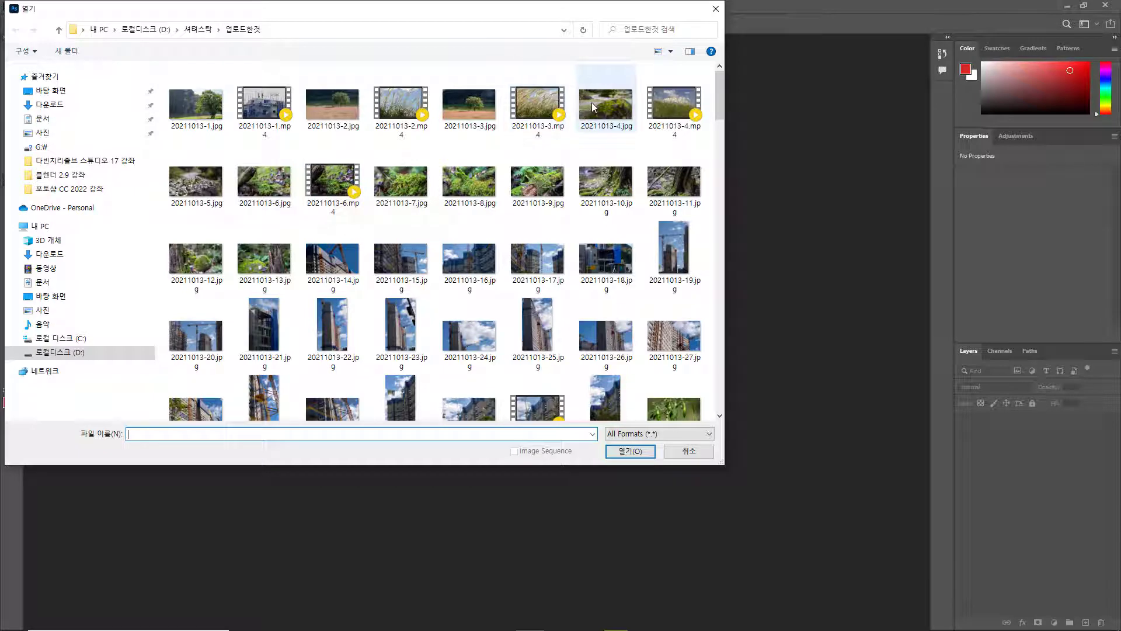
Open 20211013-4.jpg and add a Solid Color fill layer above the photo in olive yellow #a5a309
click(629, 452)
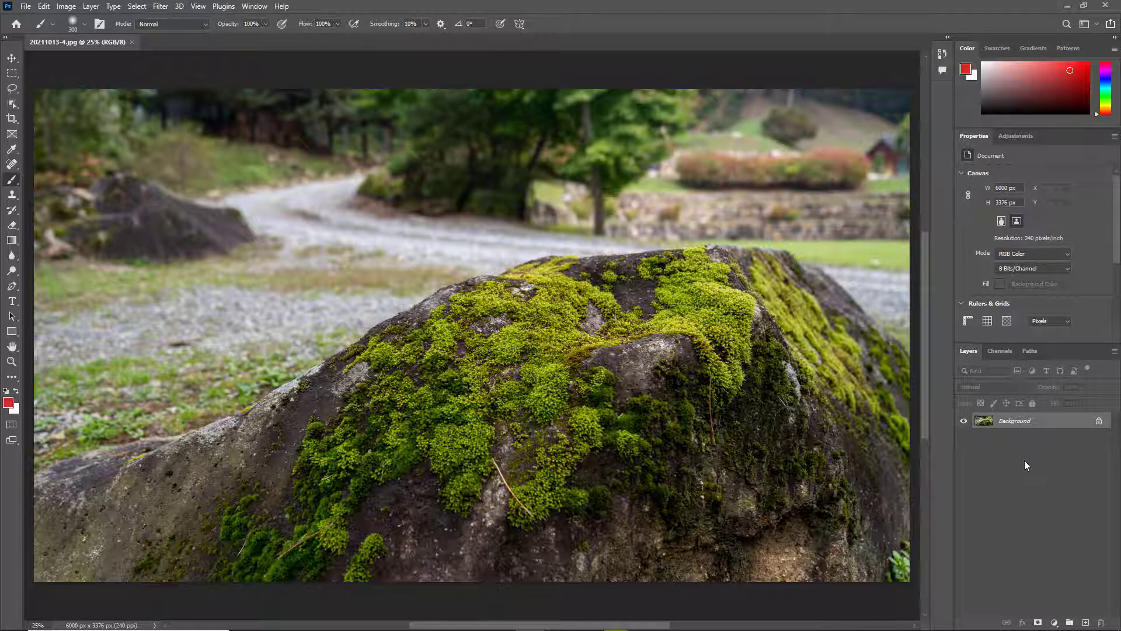
click(1054, 622)
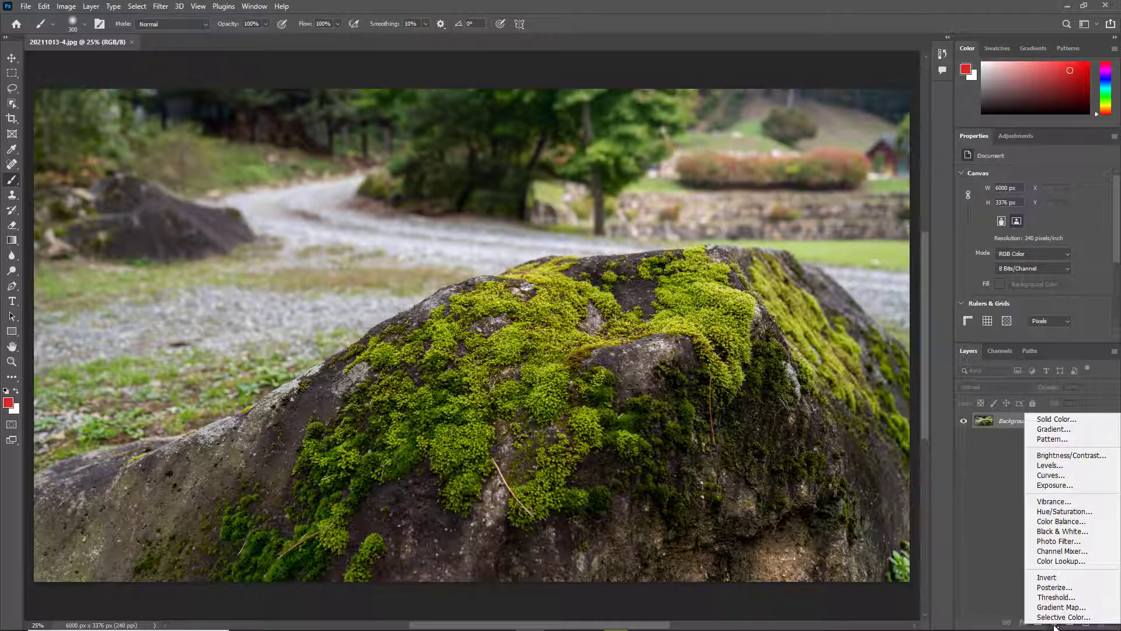
click(1069, 420)
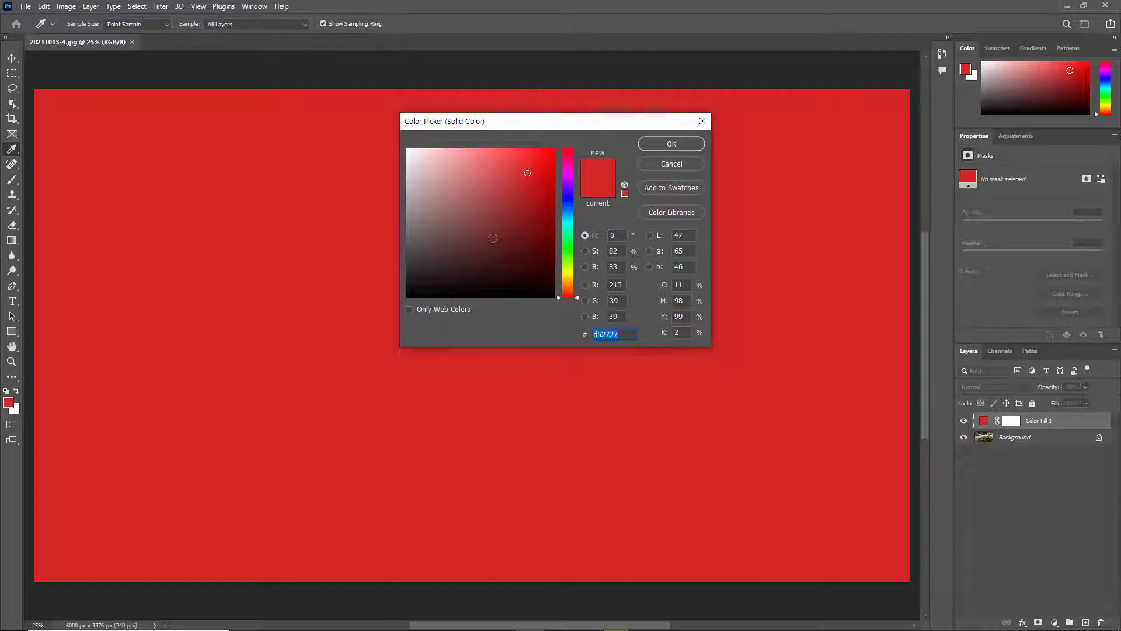
drag(567, 246, 567, 272)
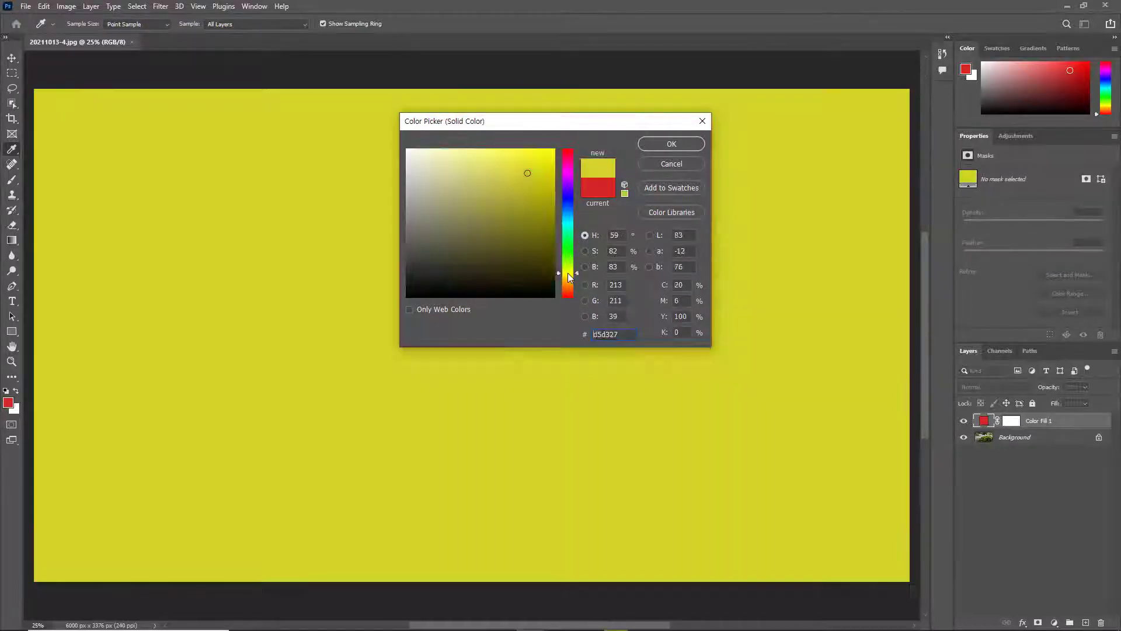
click(545, 205)
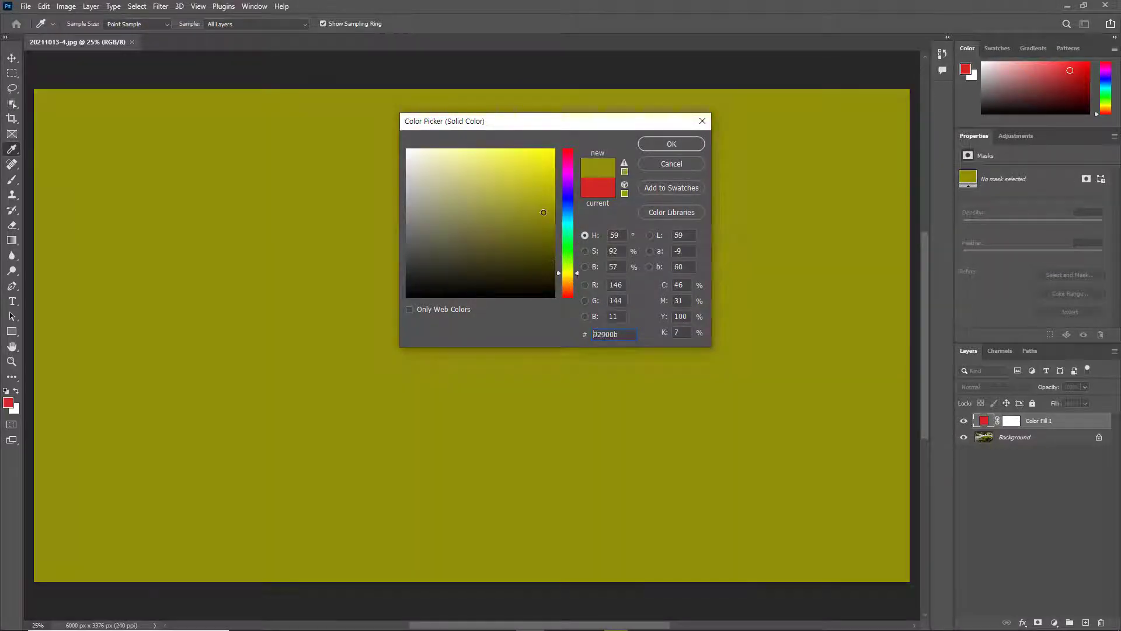
click(546, 202)
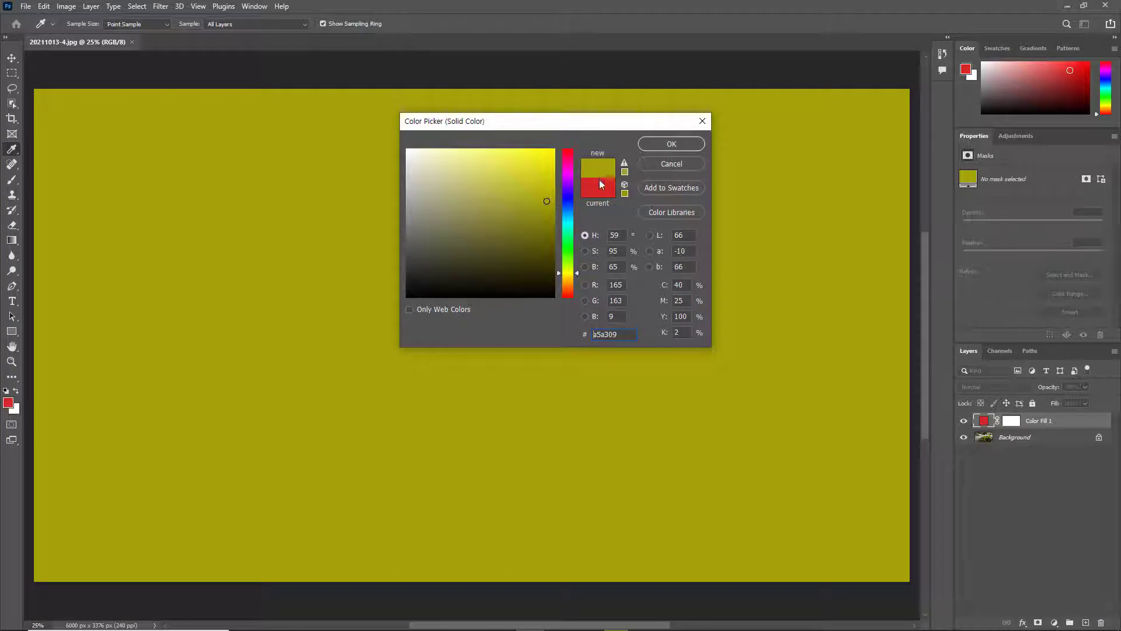
click(670, 145)
key(b)
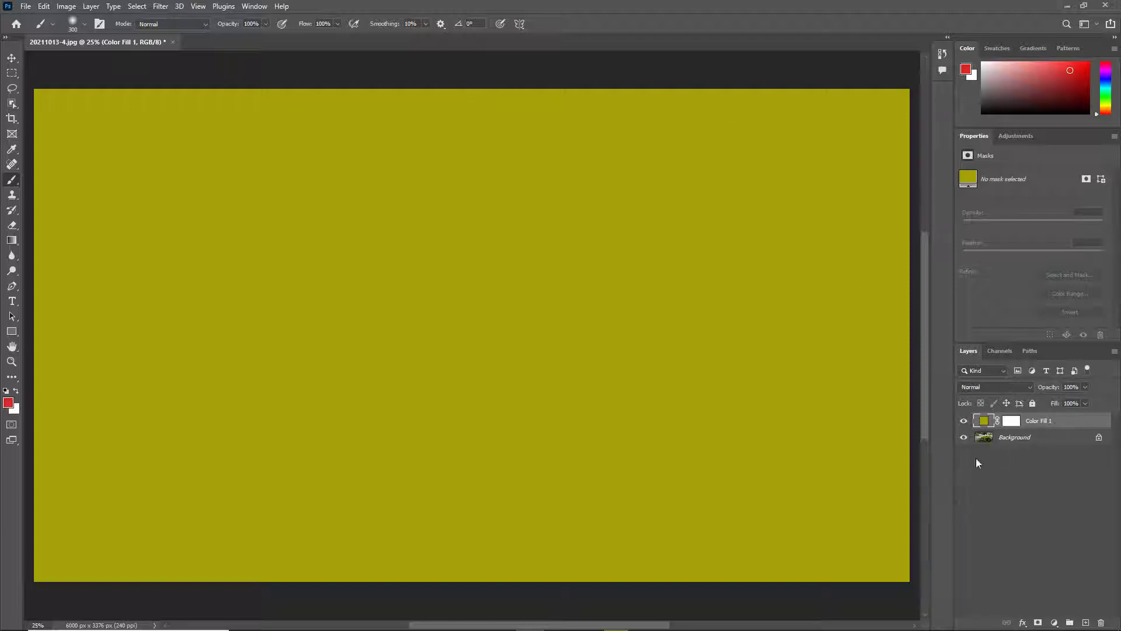
Hide and show the solid color fill layer to compare it with the photo beneath
click(964, 421)
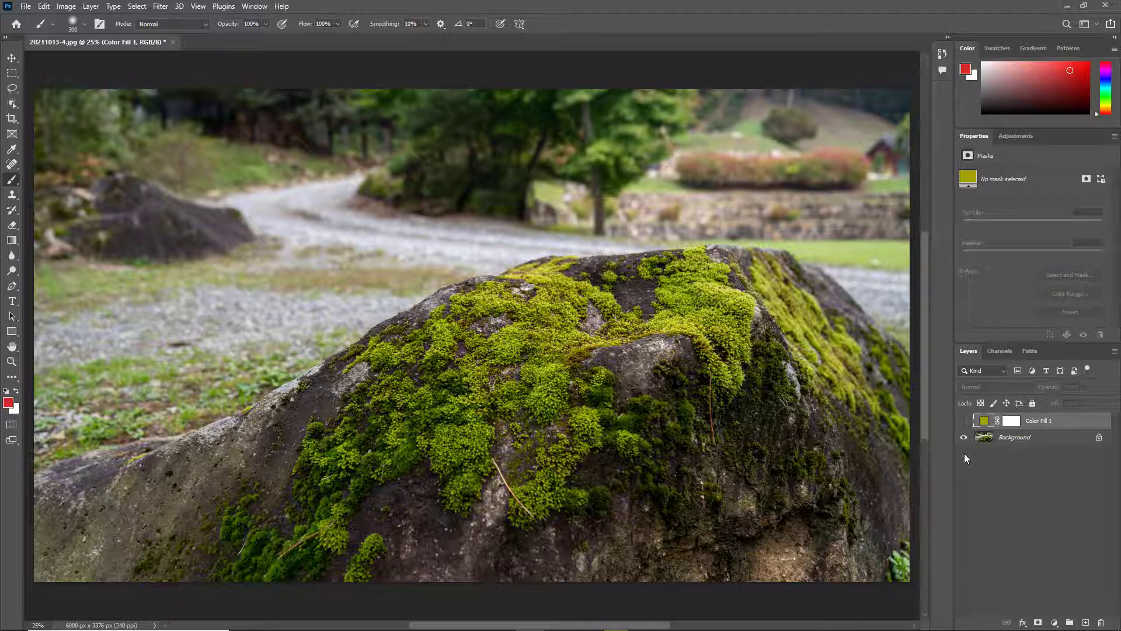
click(963, 421)
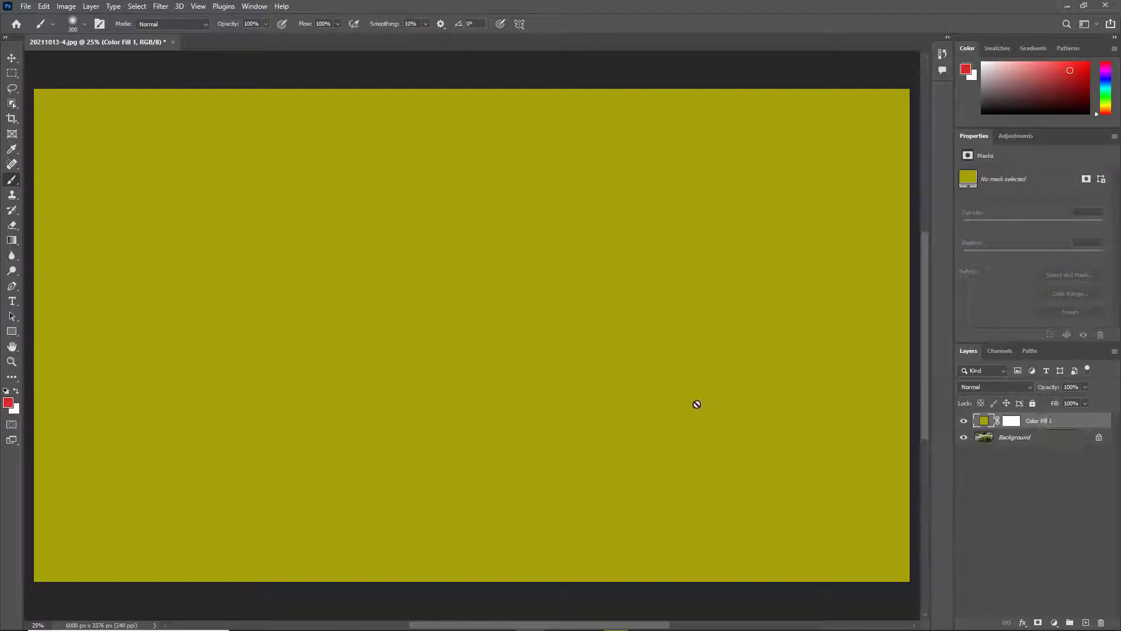
Add the text "Nstart" near the middle of the canvas and shift it slightly downward
click(12, 302)
click(341, 299)
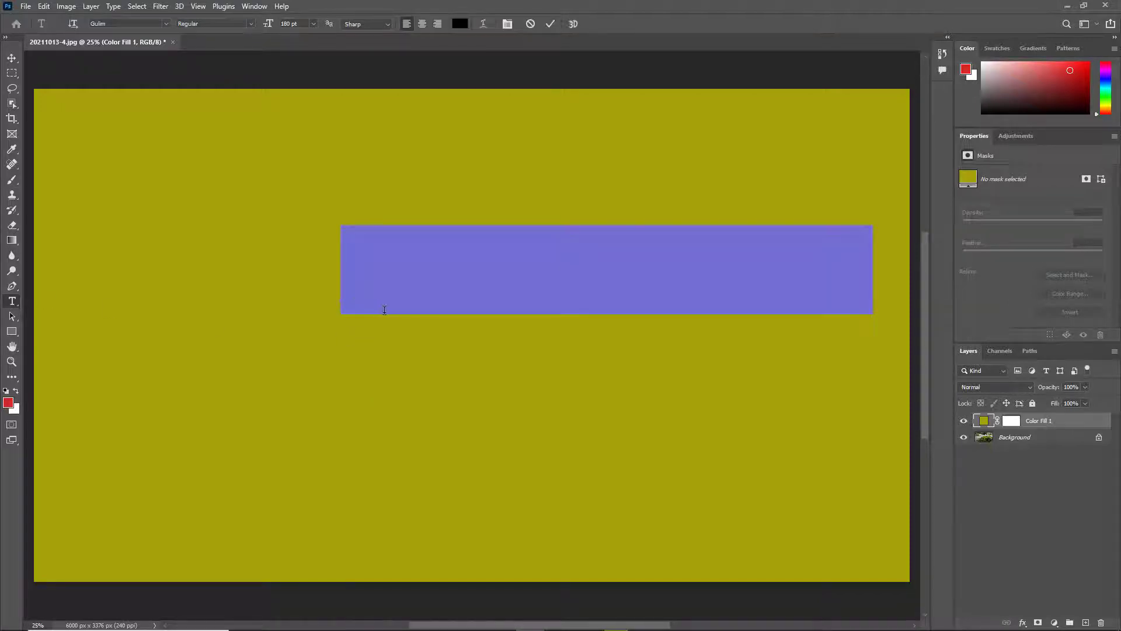
text(Nsstart)
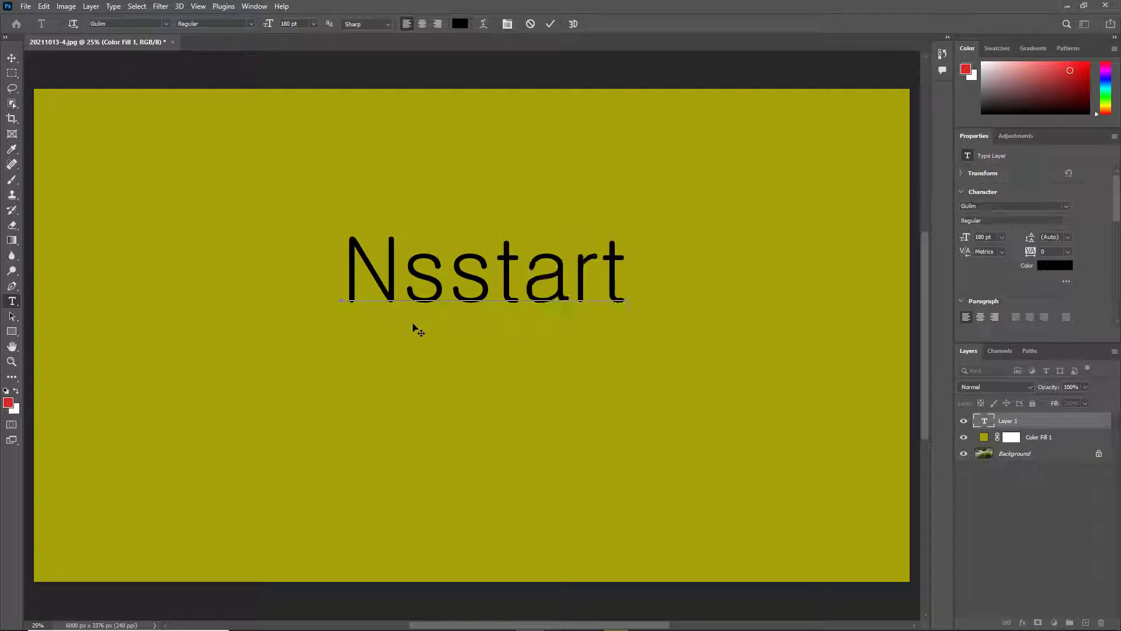
key(BackSpace)
key(BackSpace)
key(BackSpace)
key(BackSpace)
key(BackSpace)
key(BackSpace)
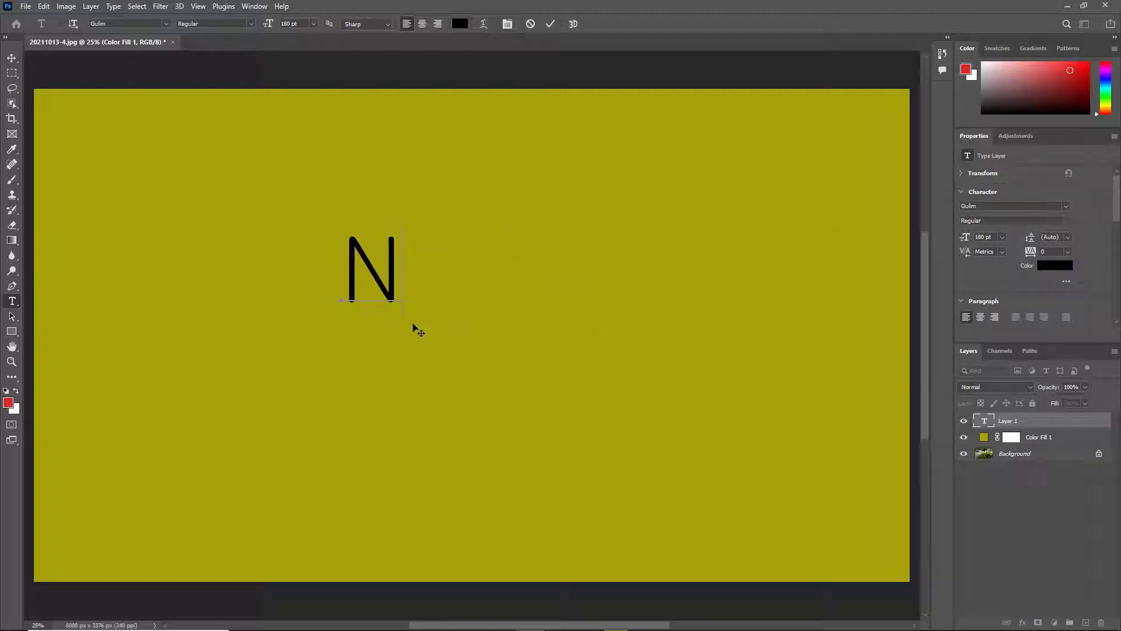
text(start)
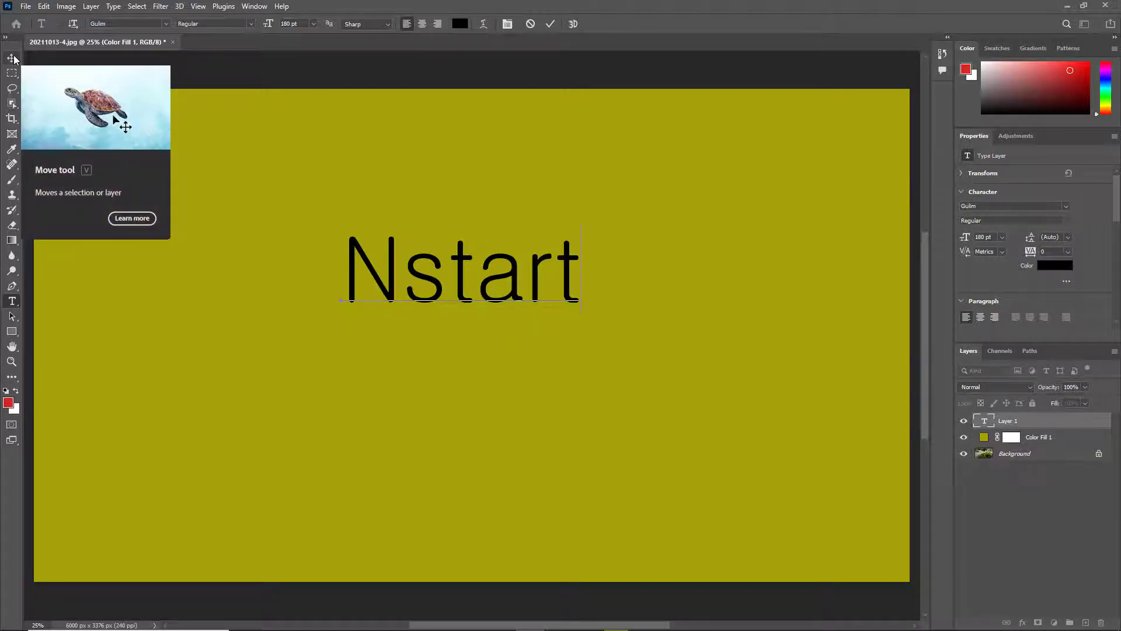
drag(459, 319, 459, 361)
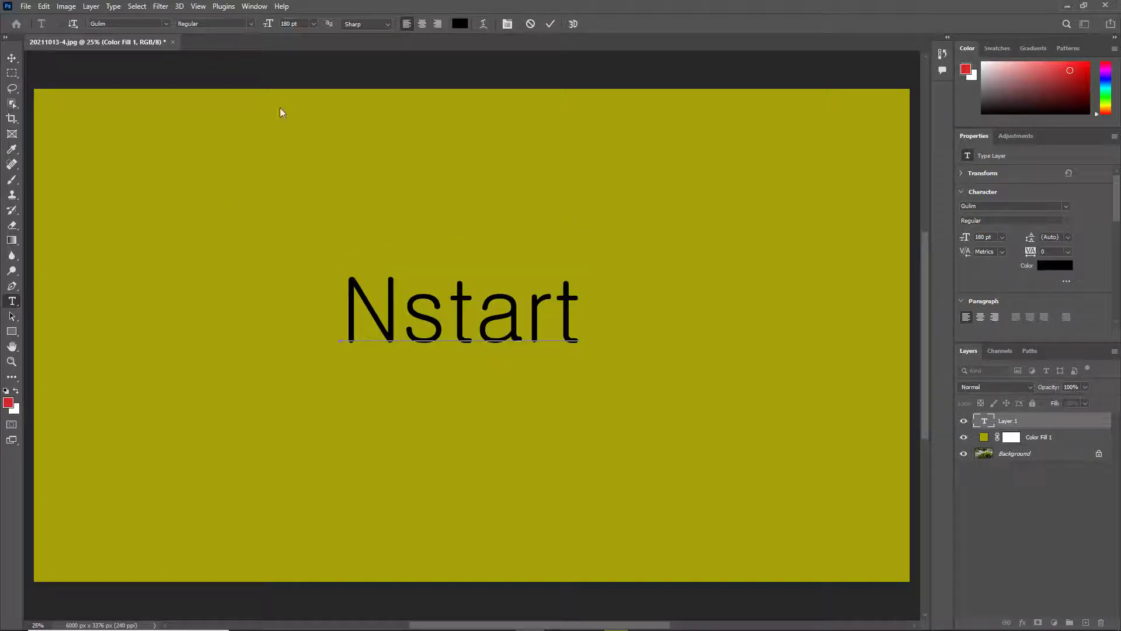
Set the font of the whole "Nstart" text to HYGothic-Extra and commit the text layer
click(166, 24)
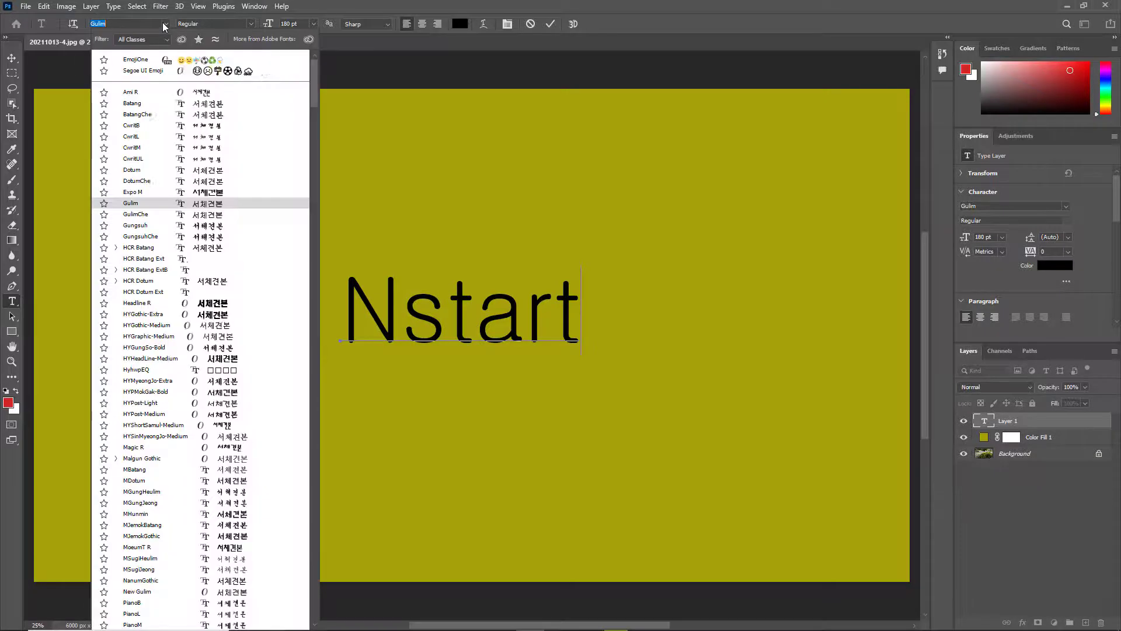
click(235, 303)
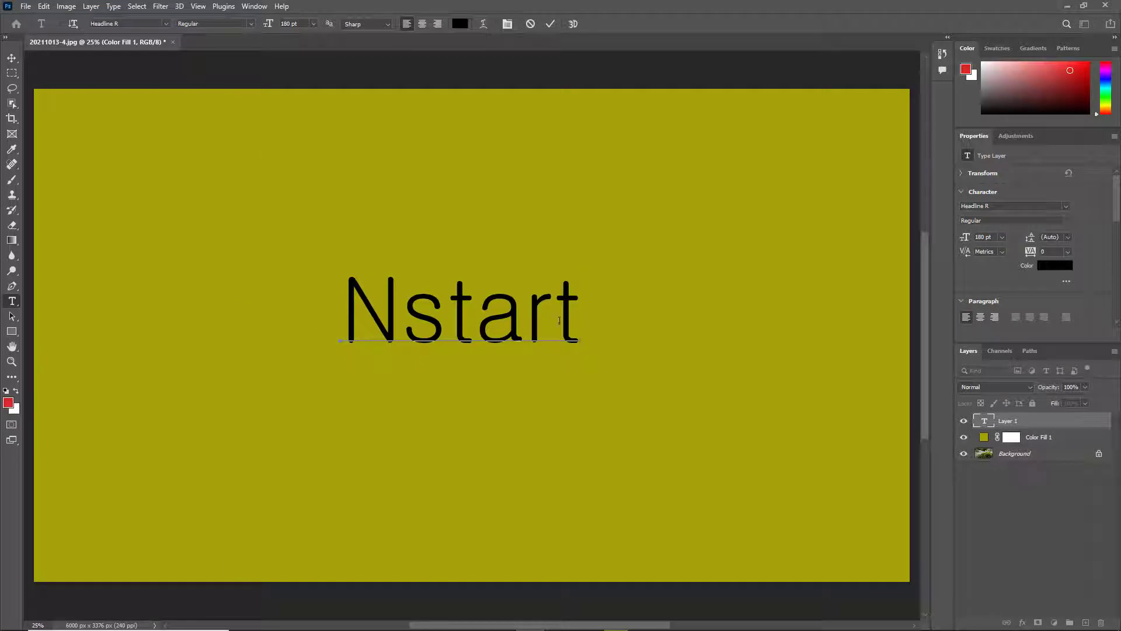
drag(578, 316, 344, 309)
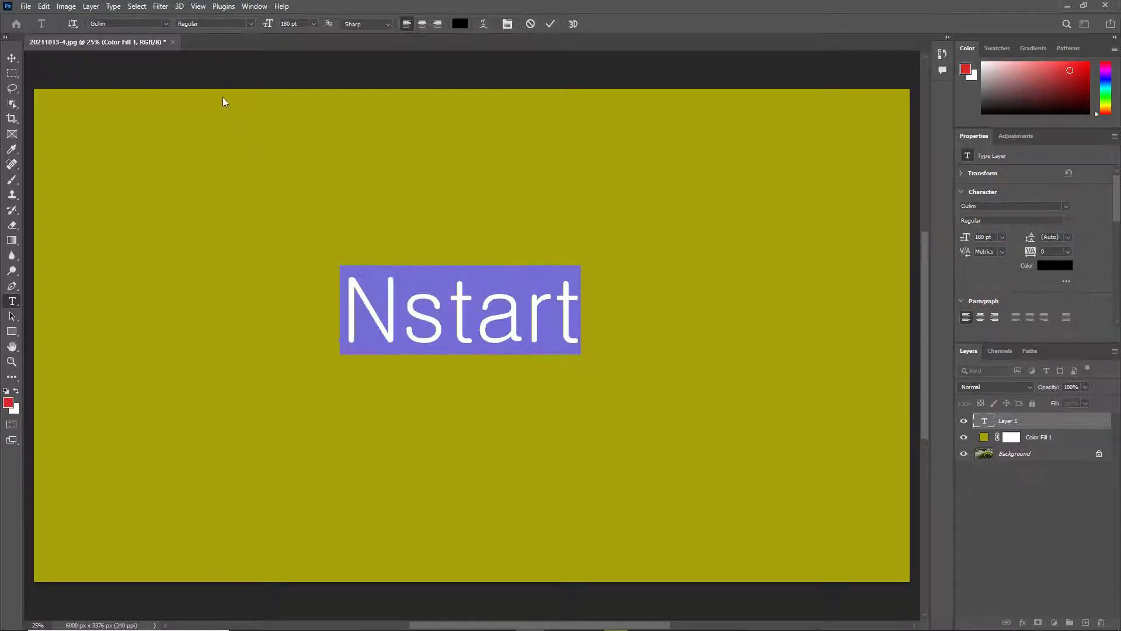
click(167, 24)
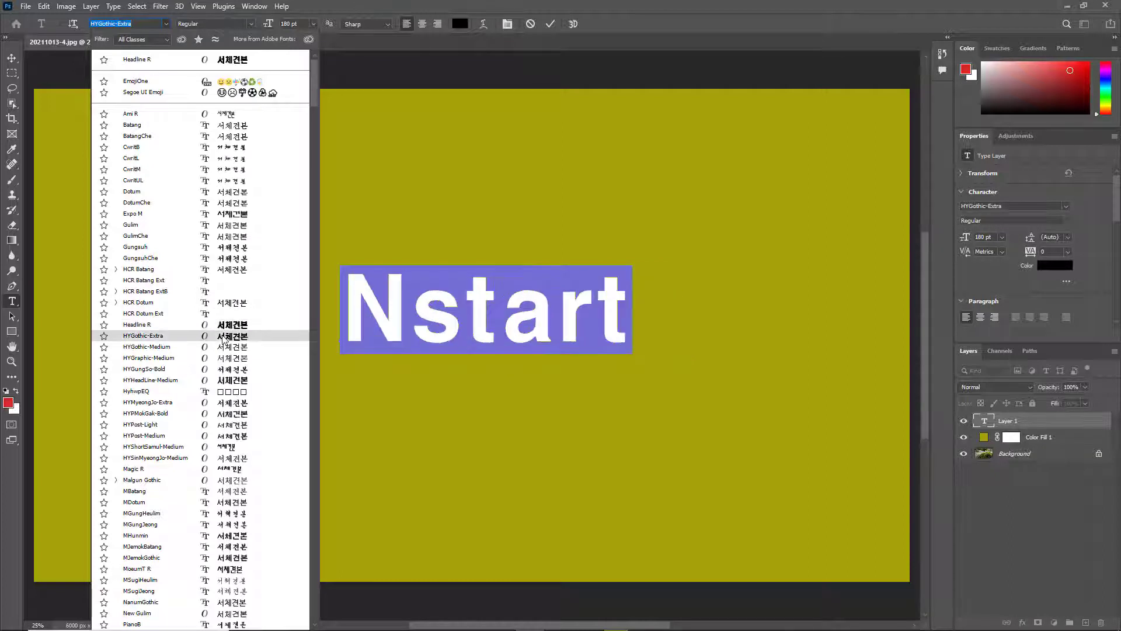
click(223, 339)
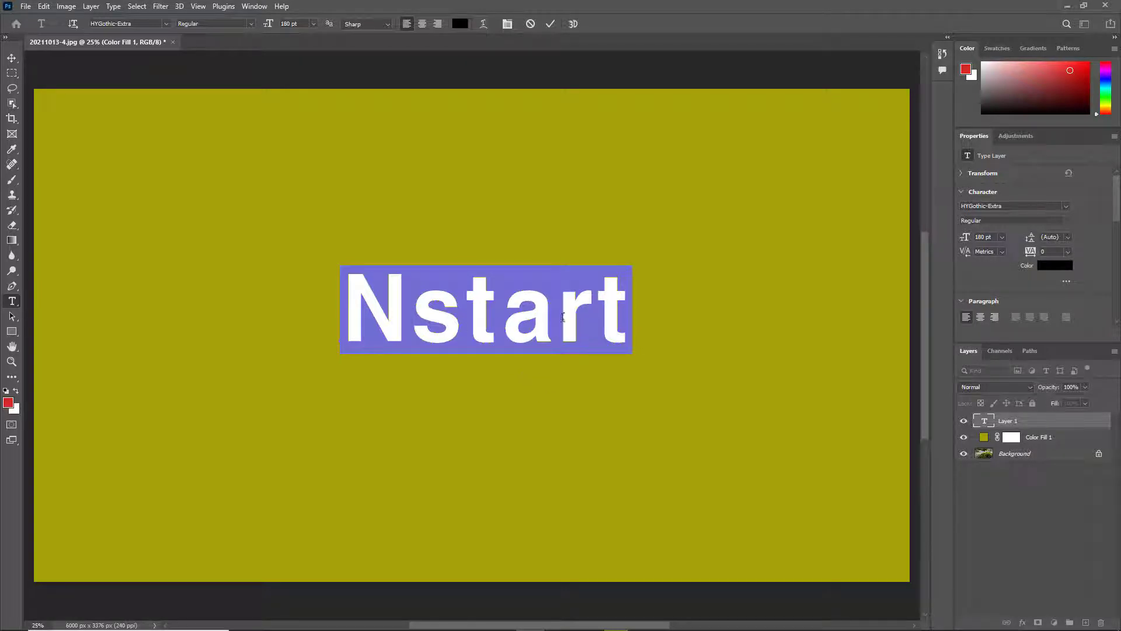
click(538, 377)
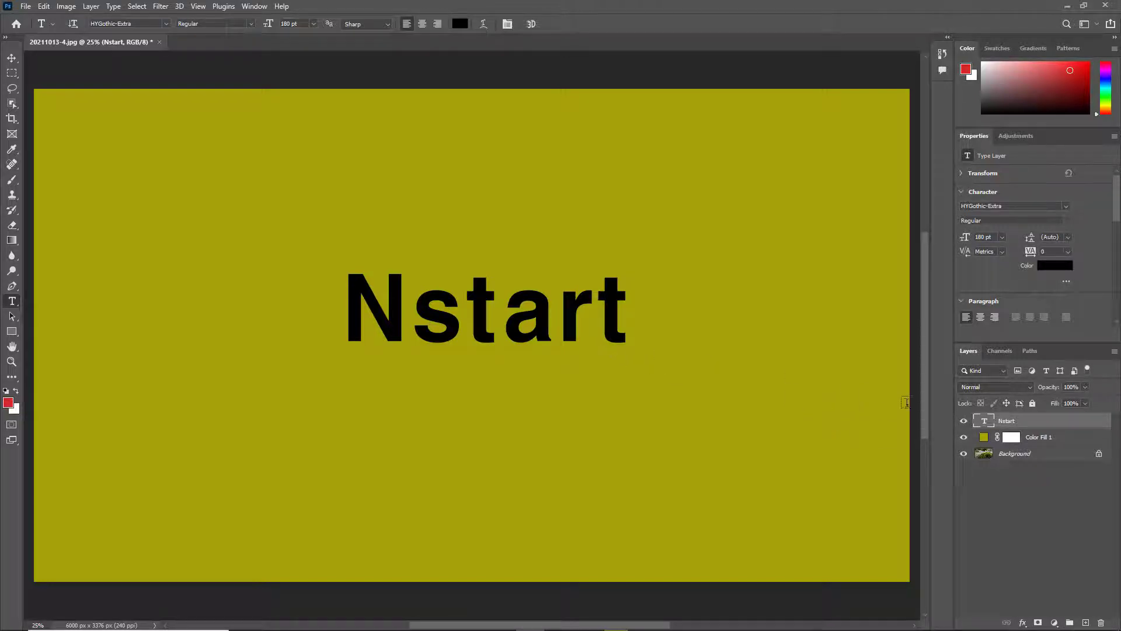
Toggle the visibility of the Nstart text layer and the color fill layer to examine how they stack
click(963, 422)
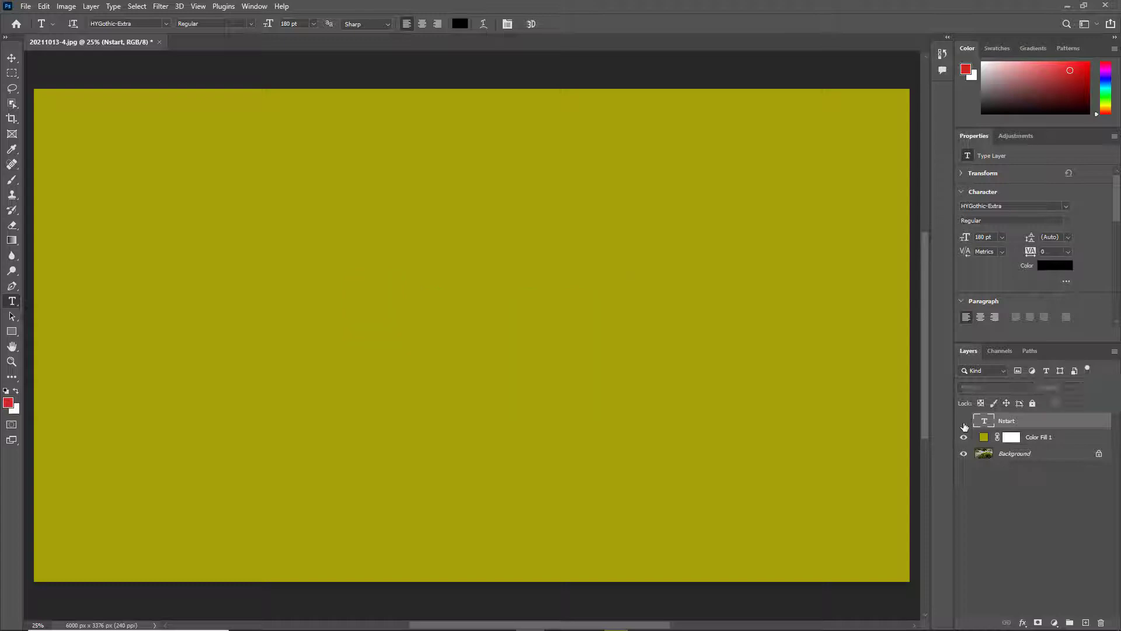
click(963, 423)
click(964, 438)
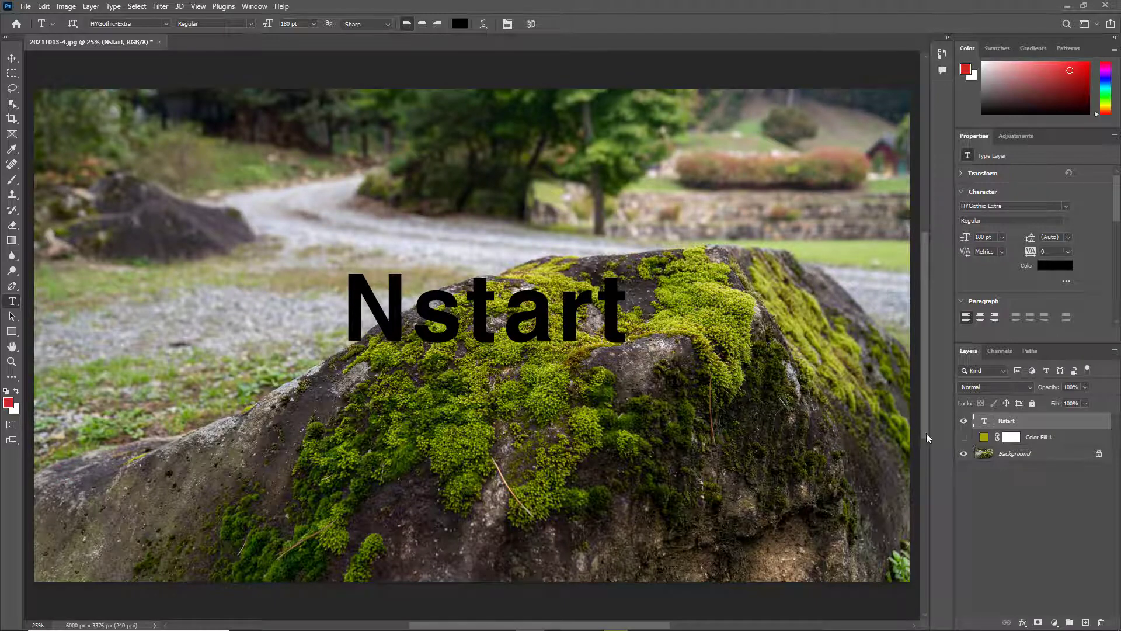
click(964, 438)
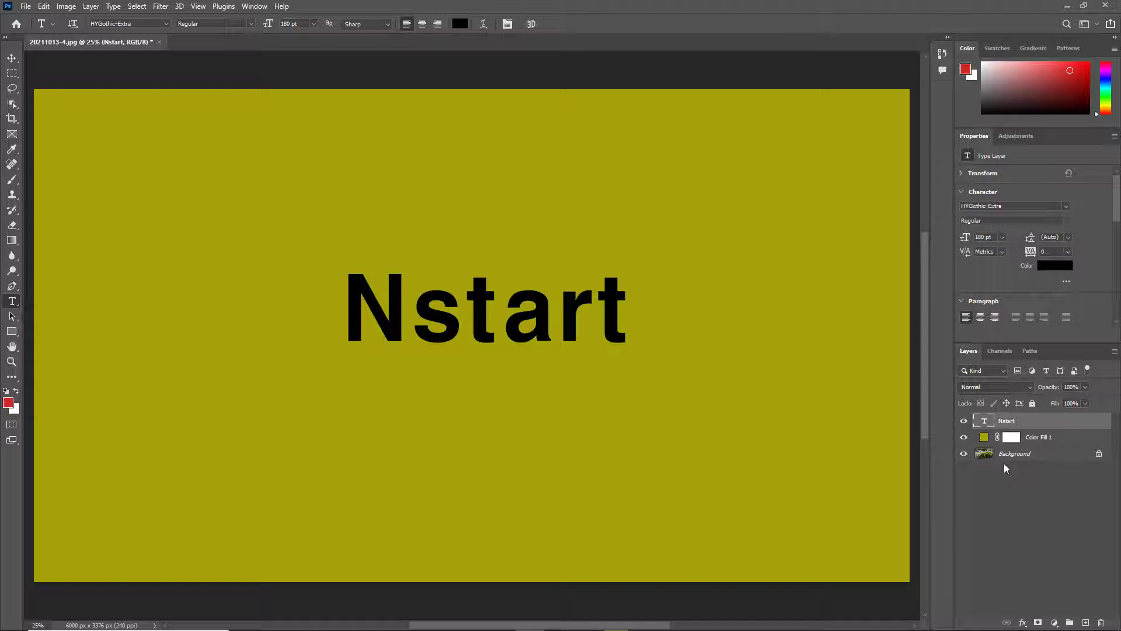
Try the medium and large layer thumbnail sizes and settle on medium thumbnails
right_click(1030, 486)
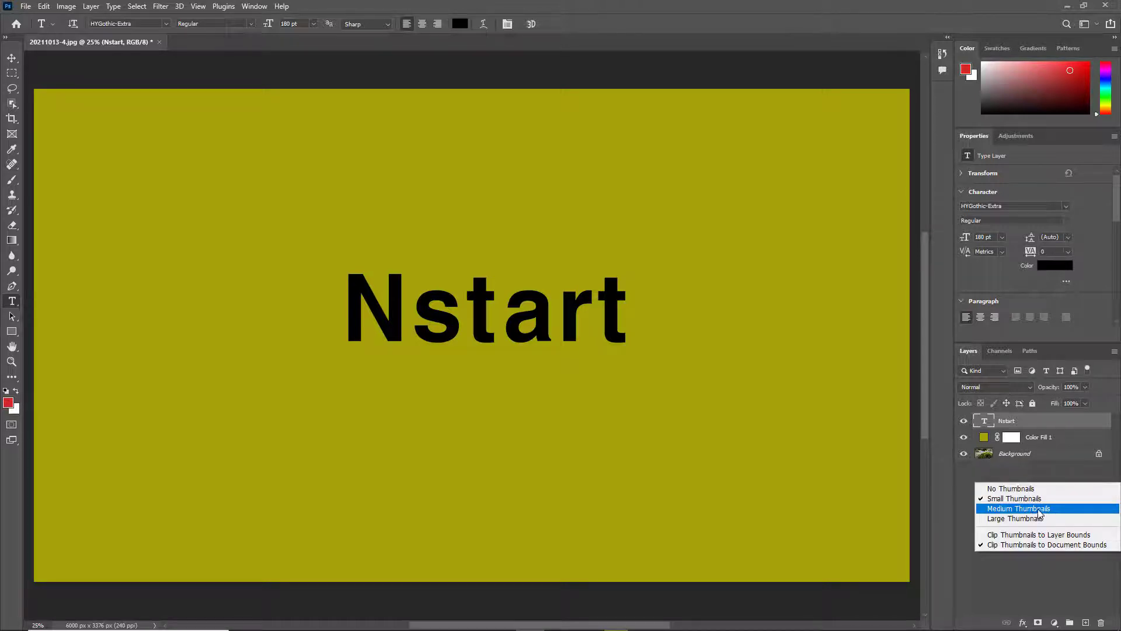
click(1032, 508)
right_click(1039, 514)
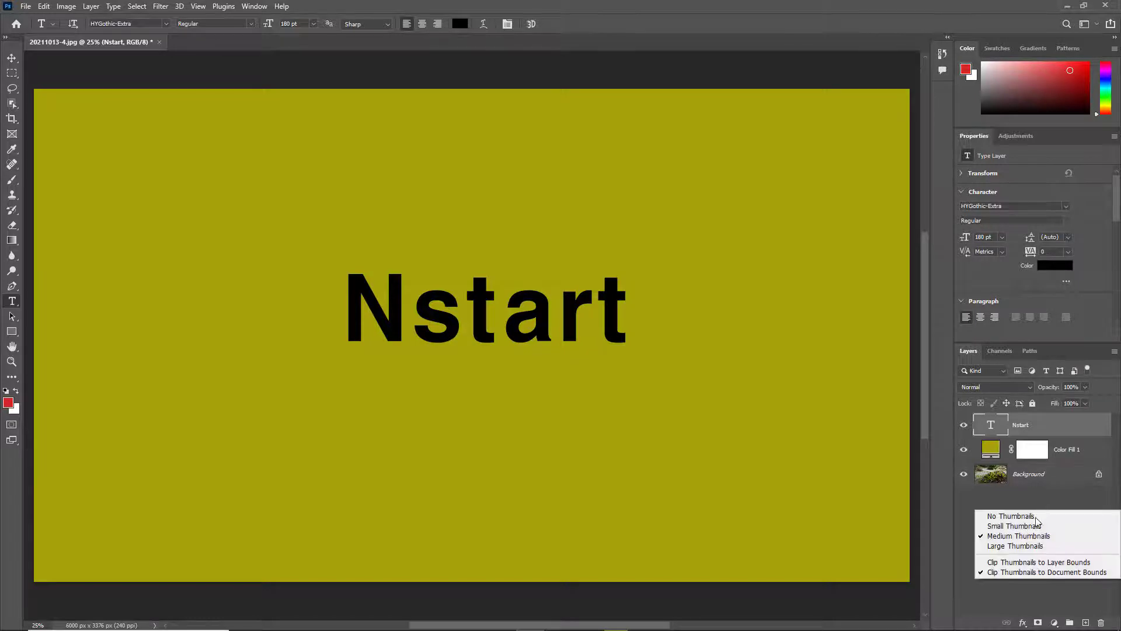
click(1032, 547)
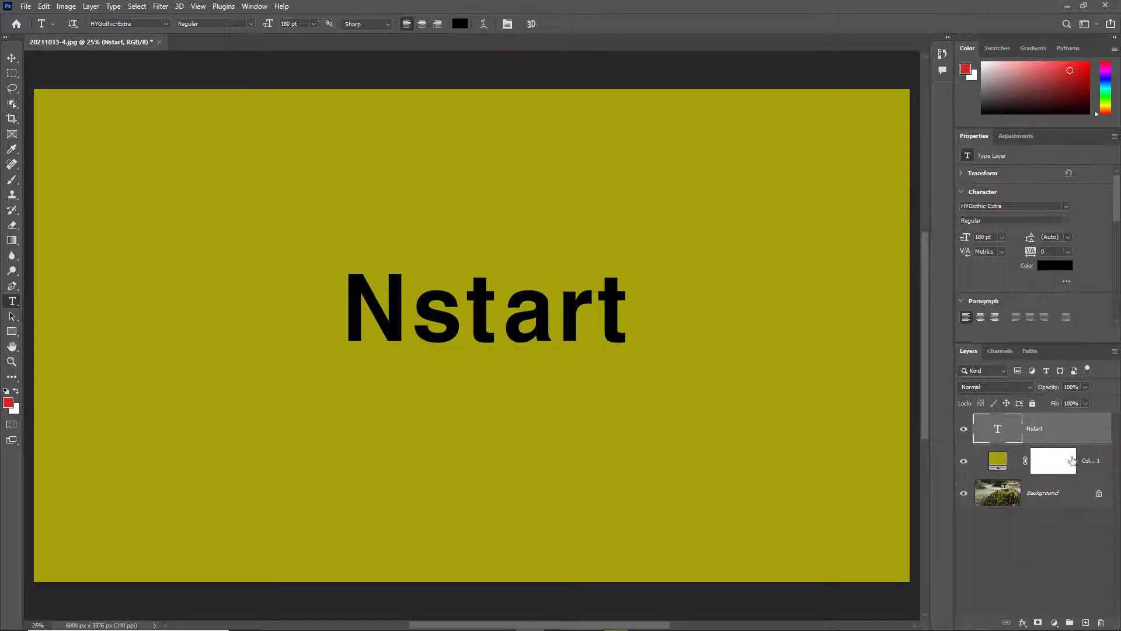
right_click(991, 547)
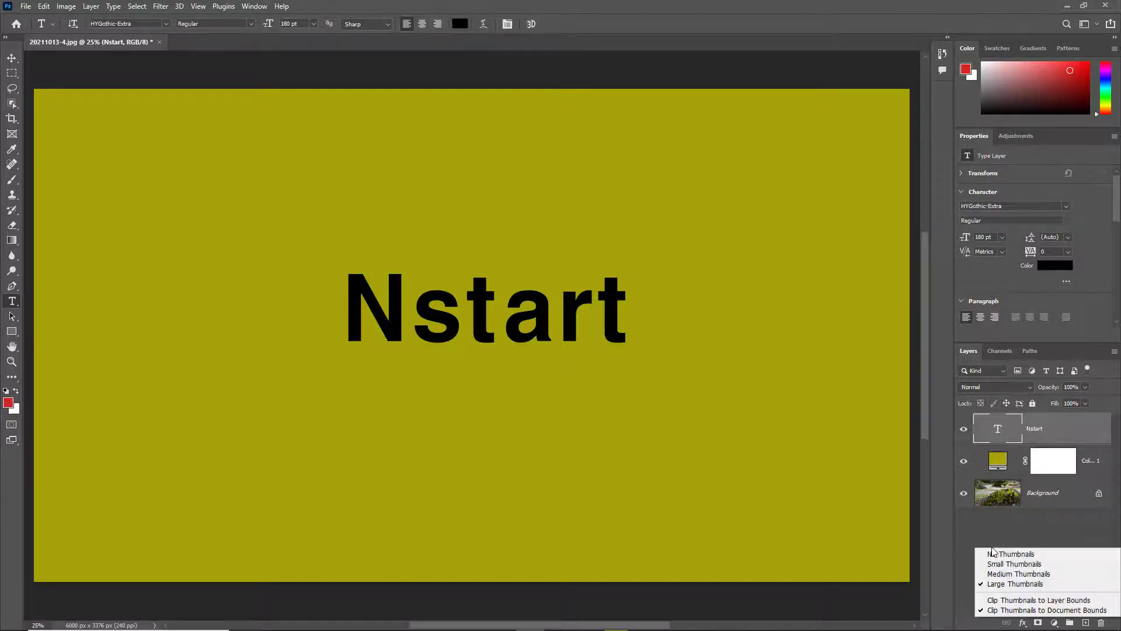
click(1003, 566)
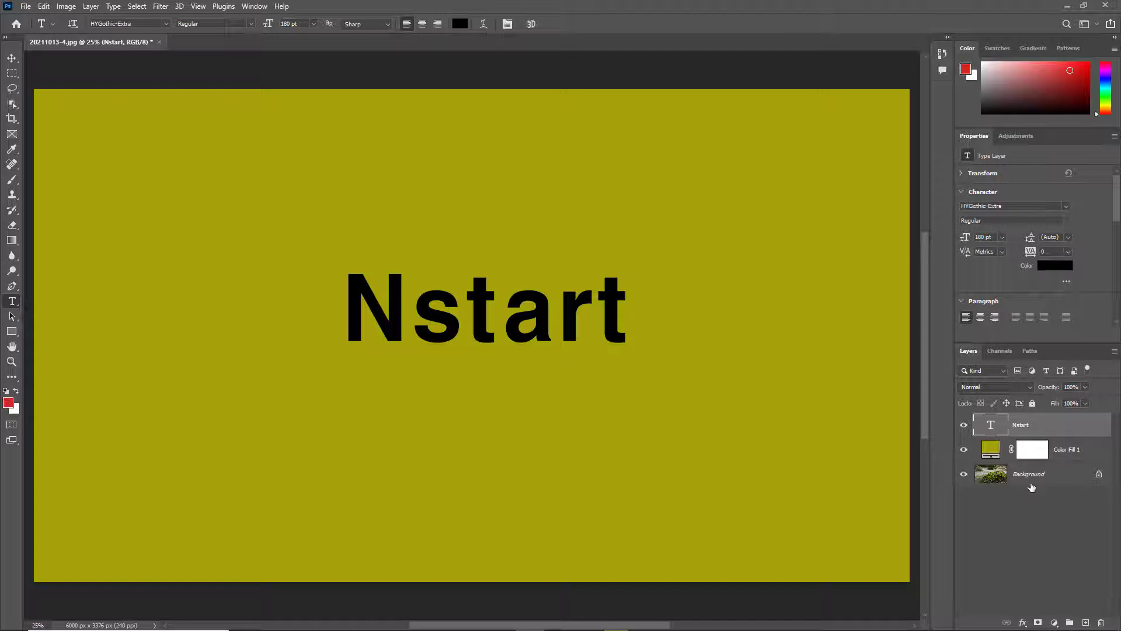
click(1114, 352)
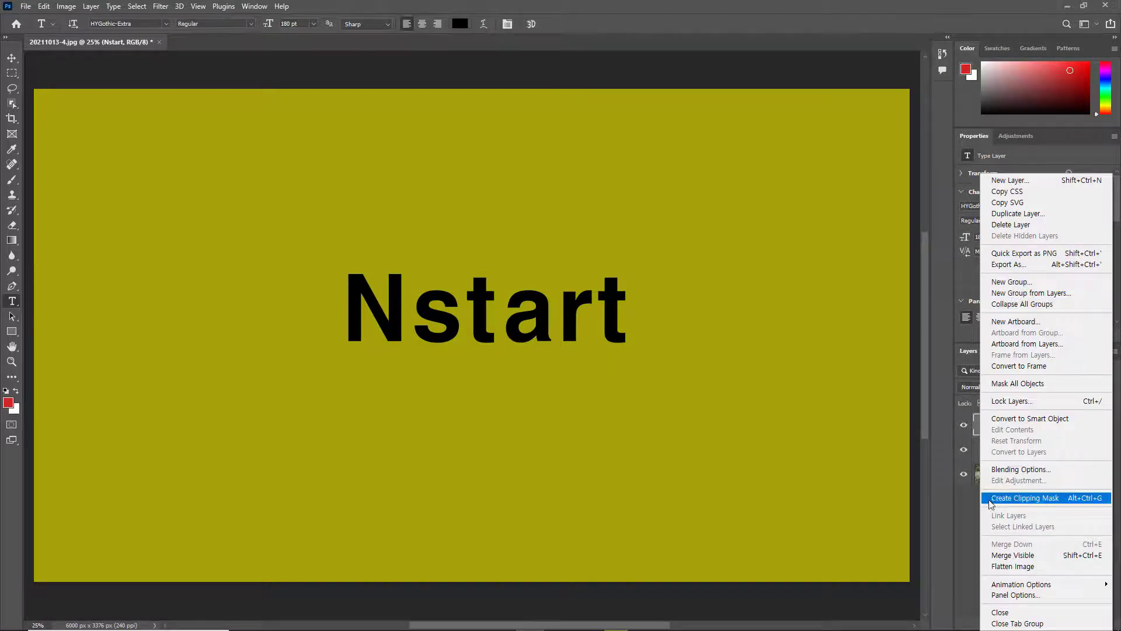
click(972, 531)
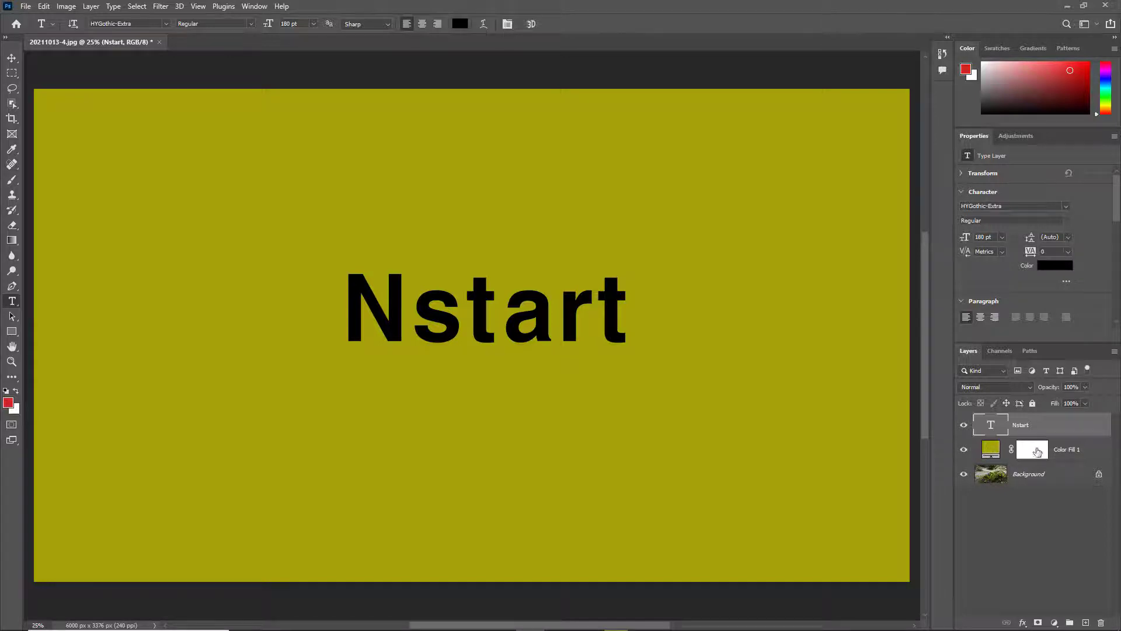
Try to delete a full-height rectangular selection covering about the left quarter of the Color Fill 1 layer
click(1068, 449)
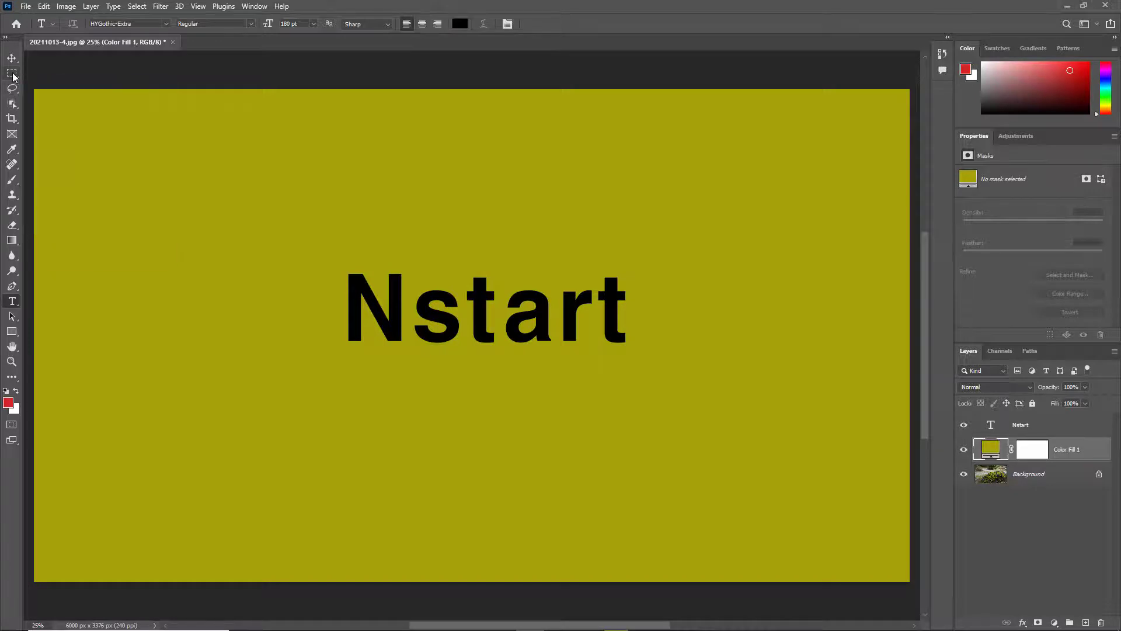
drag(12, 73, 49, 107)
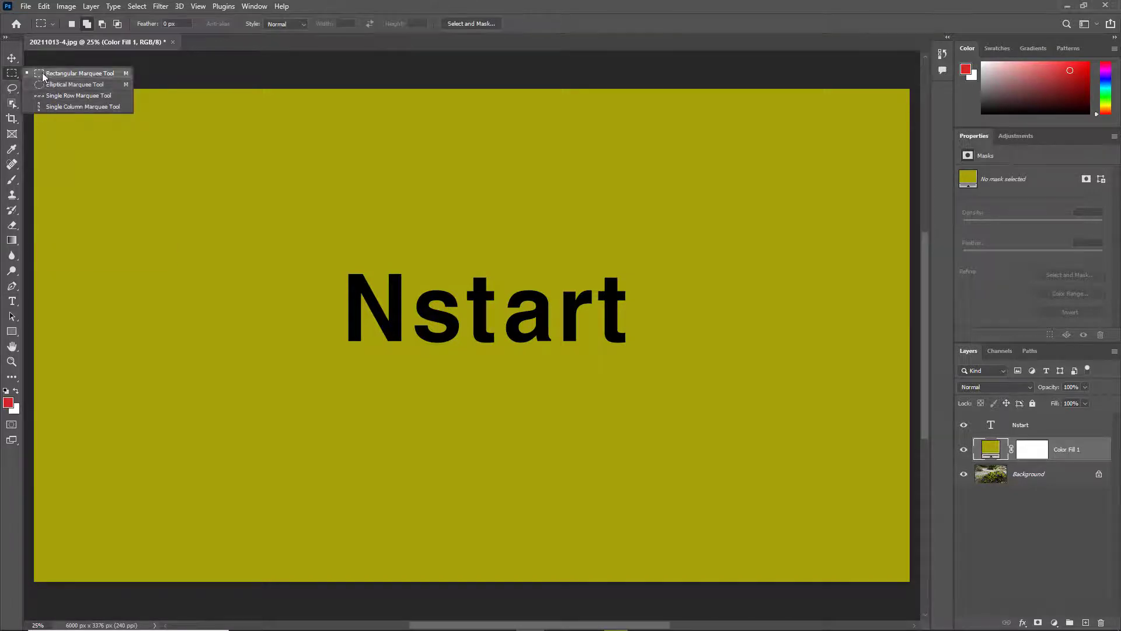
click(67, 73)
drag(28, 78, 244, 585)
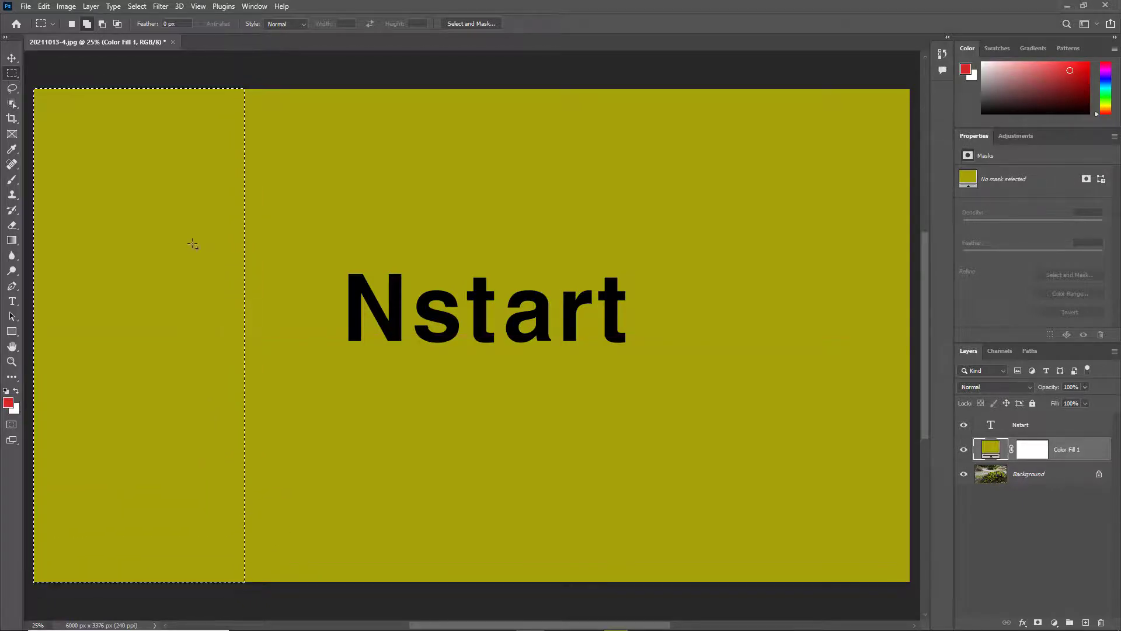
key(Delete)
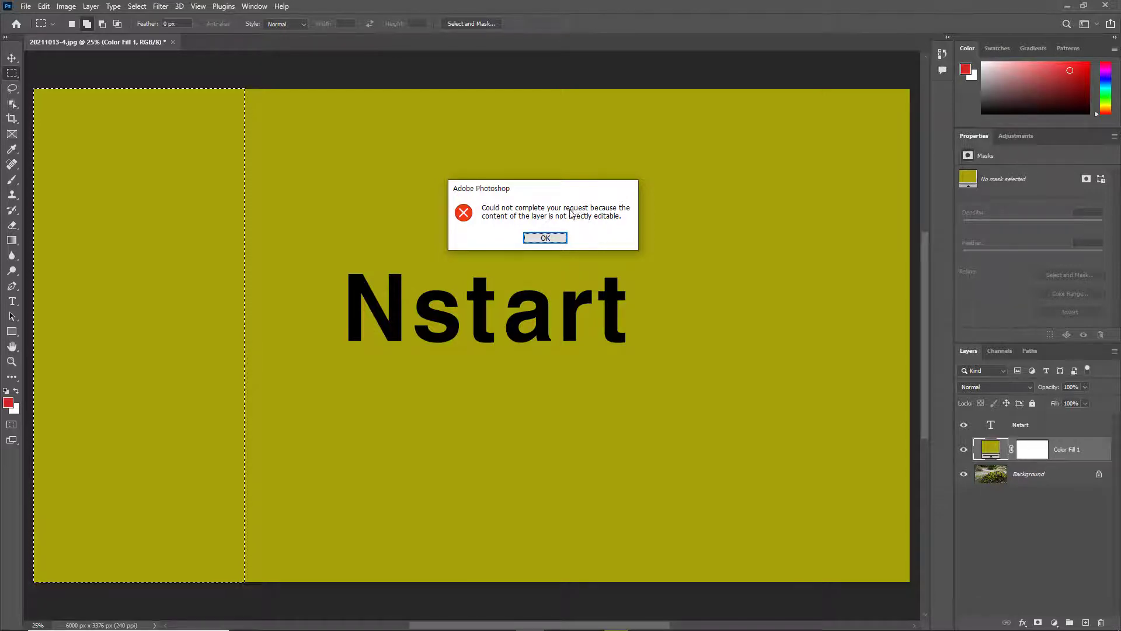
click(547, 238)
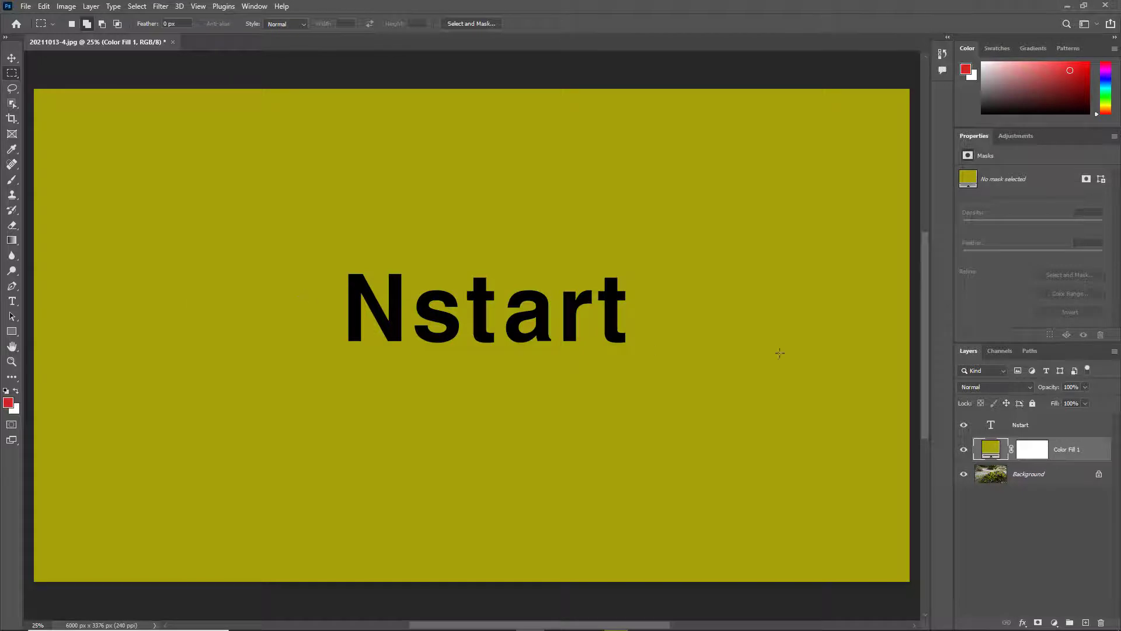
Rasterize the Color Fill 1 layer, delete a full-height strip about 1310 px wide along its left edge, and deselect
right_click(1062, 451)
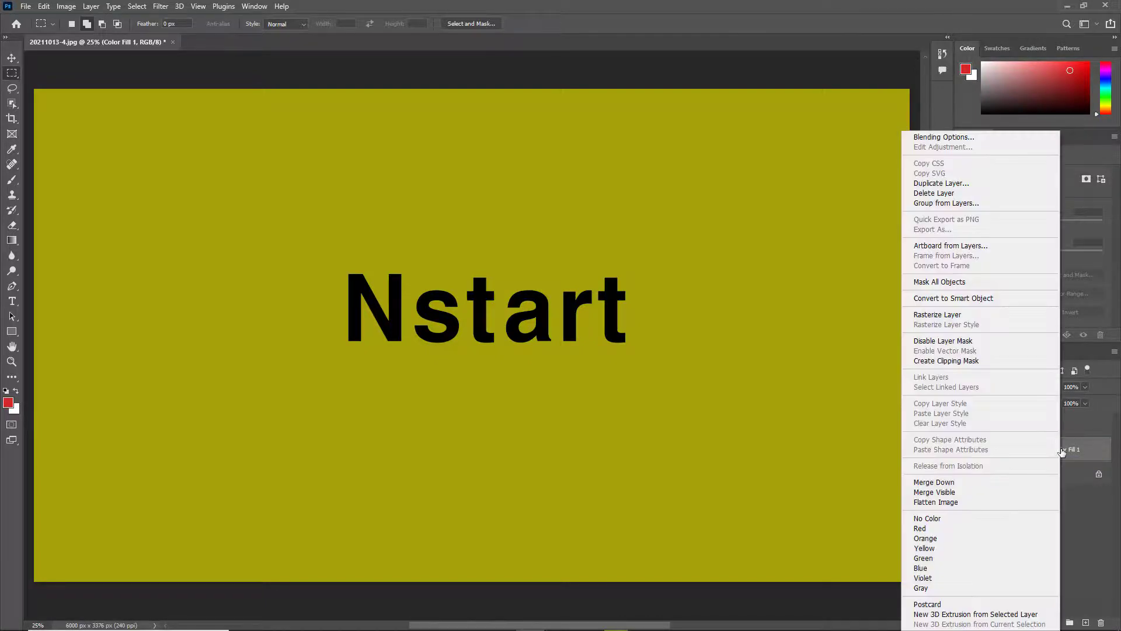
click(995, 316)
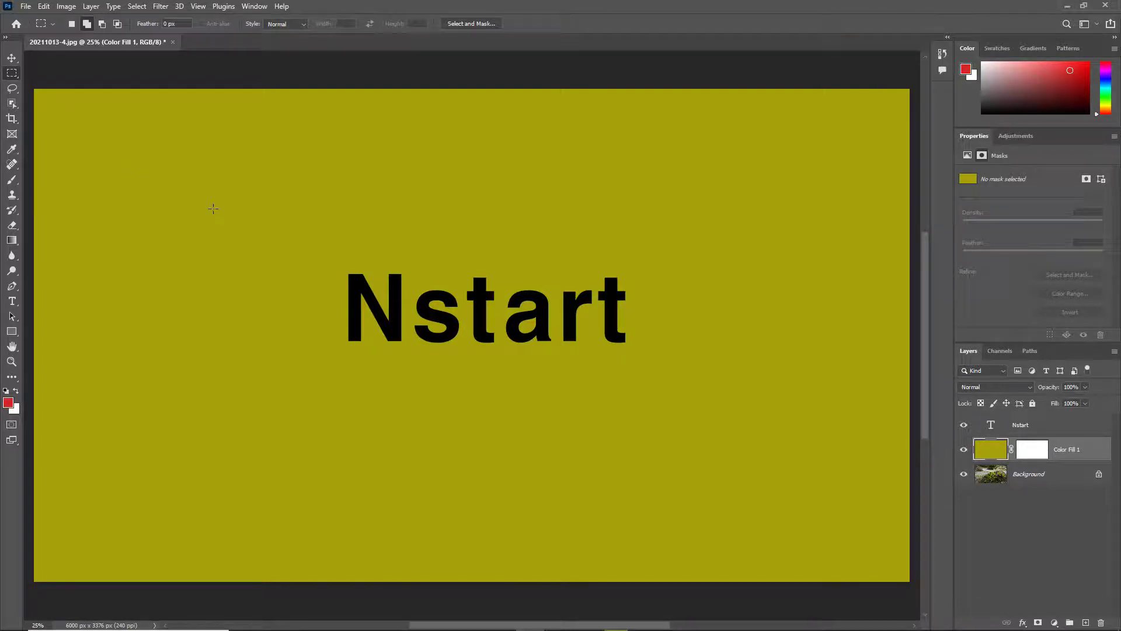
key(ctrl+minus)
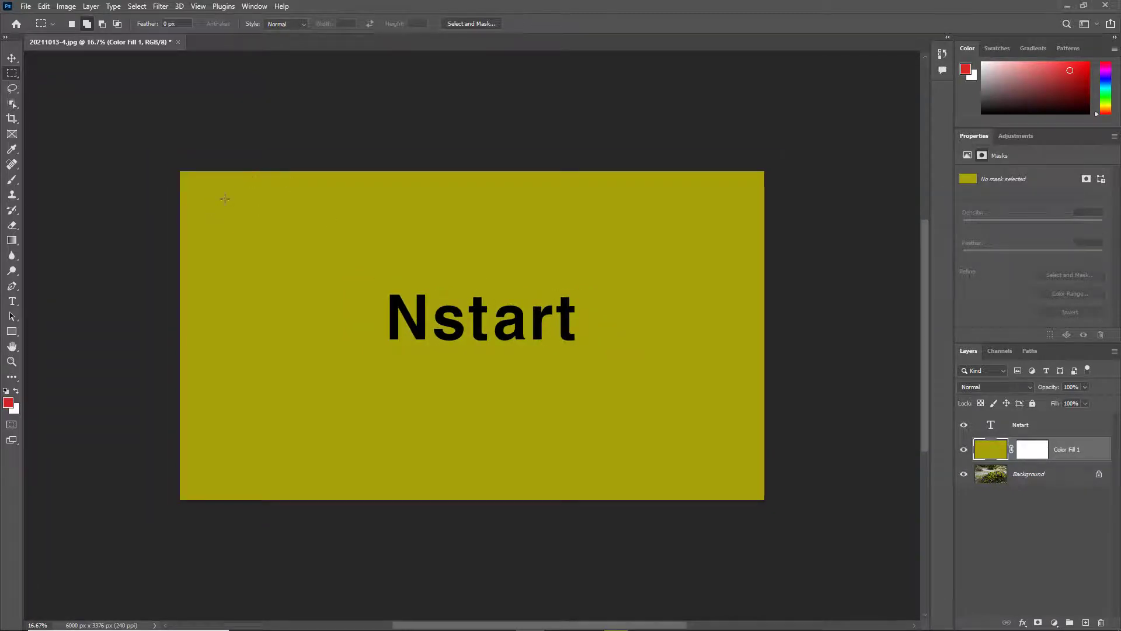
drag(178, 170, 307, 517)
key(Delete)
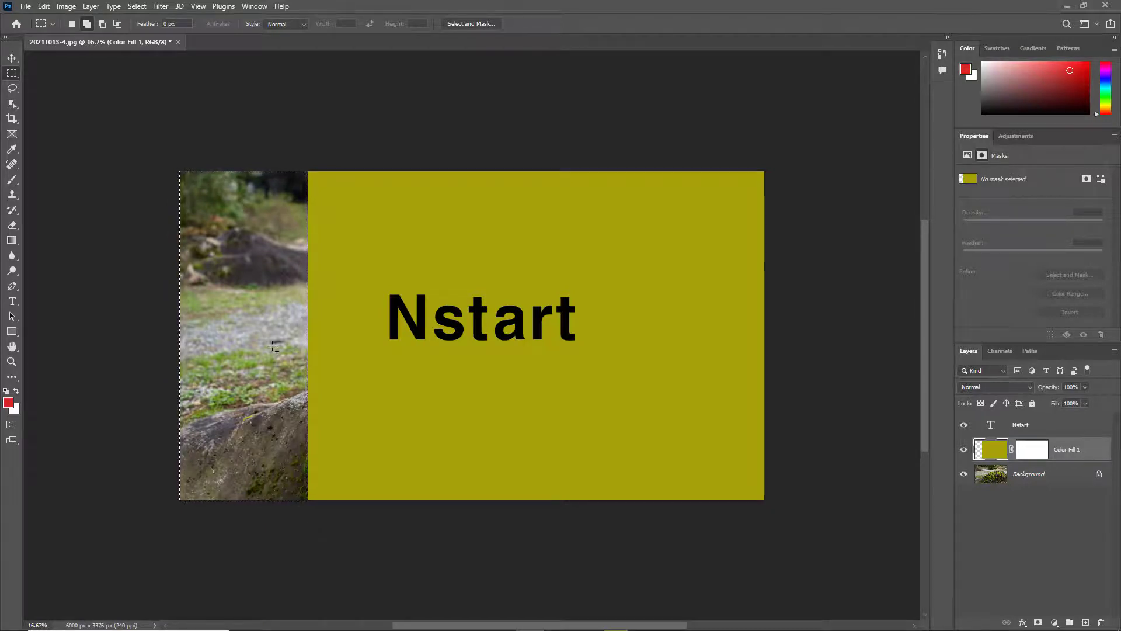
key(ctrl+d)
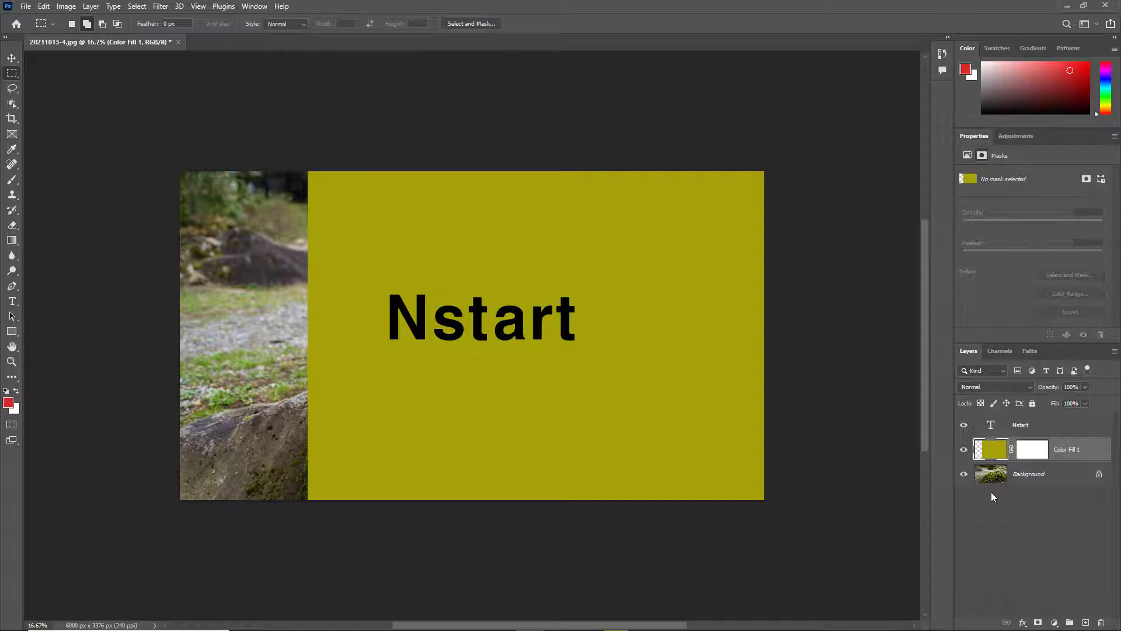
Hide and show the Nstart, Color Fill 1 and Background layers to examine the transparent area of the fill layer
click(963, 424)
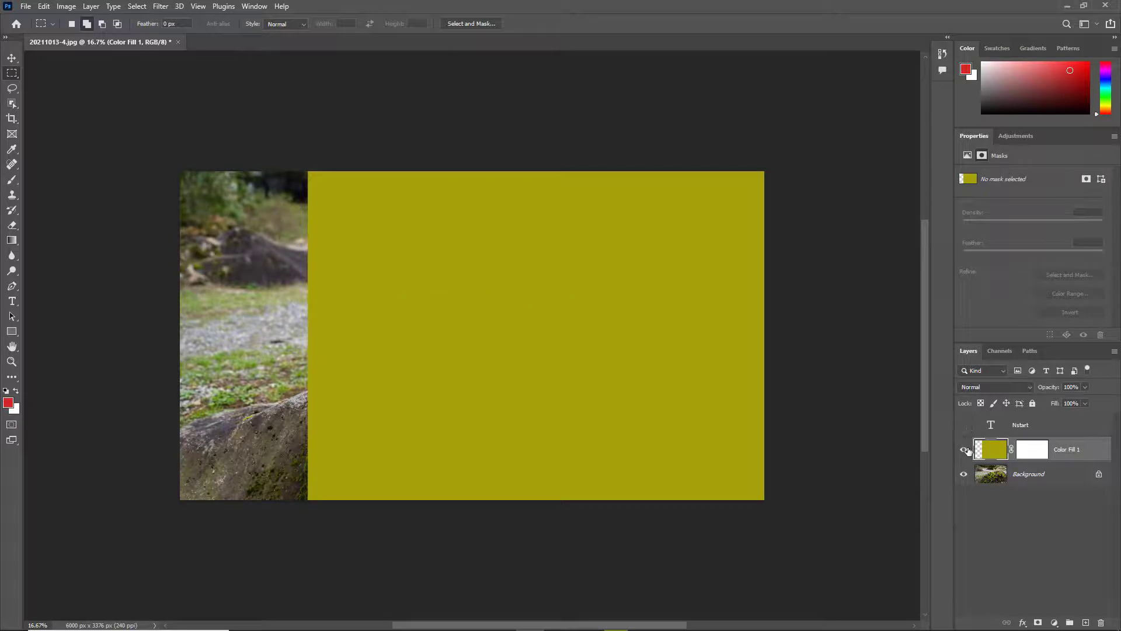
click(966, 450)
click(964, 473)
click(963, 449)
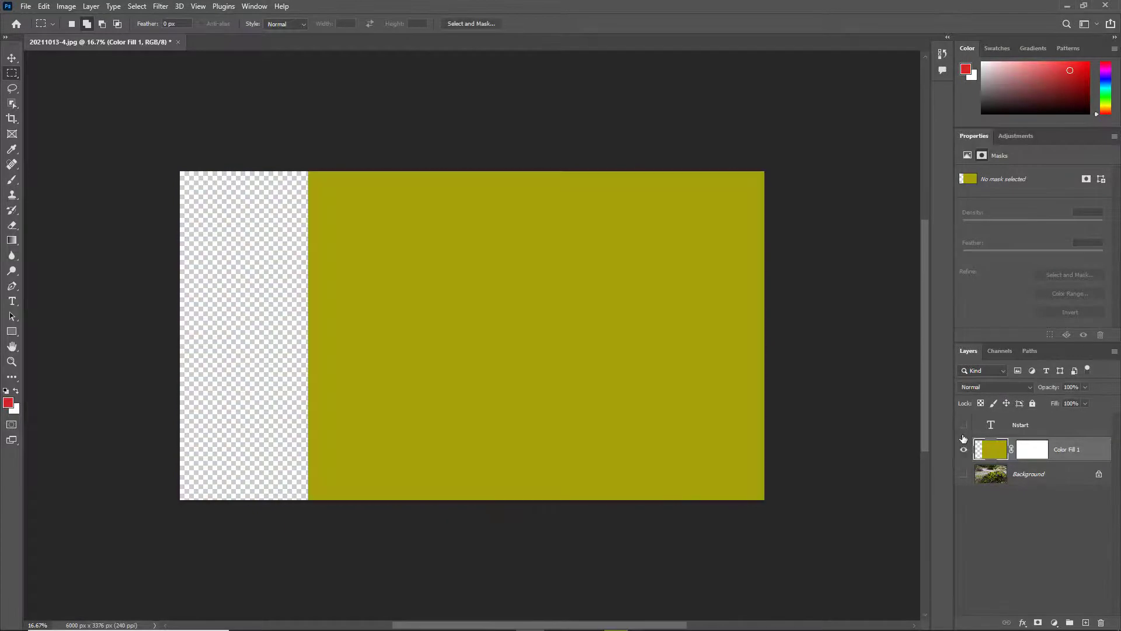
click(963, 425)
click(963, 474)
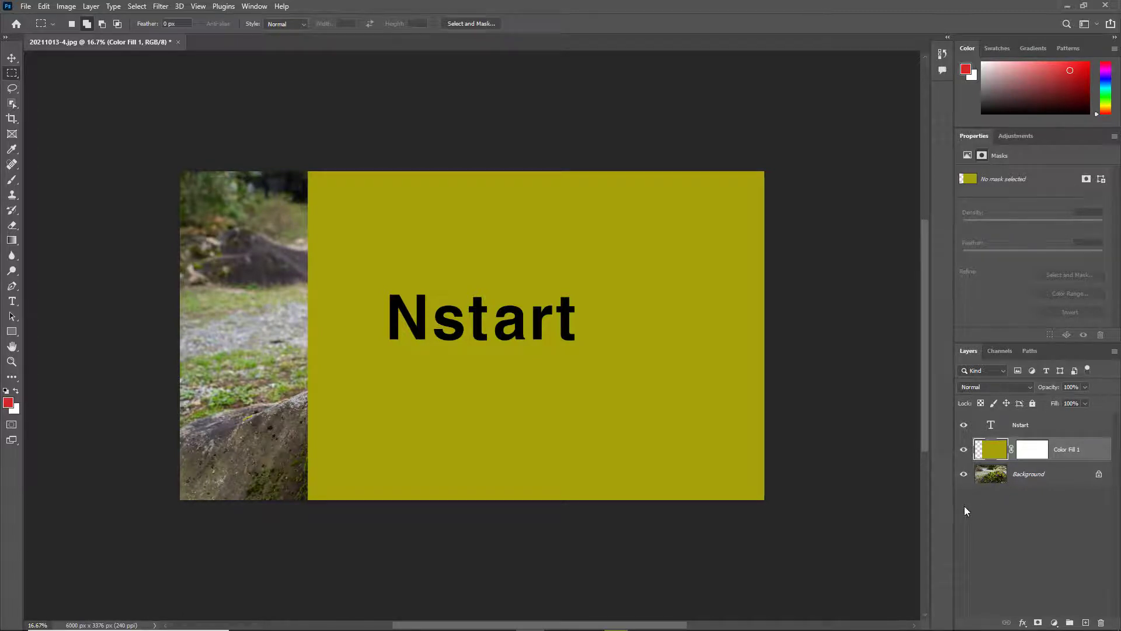
Isolate the Background layer and restore the others, and do the same with the Nstart layer to view each alone
alt+click(964, 475)
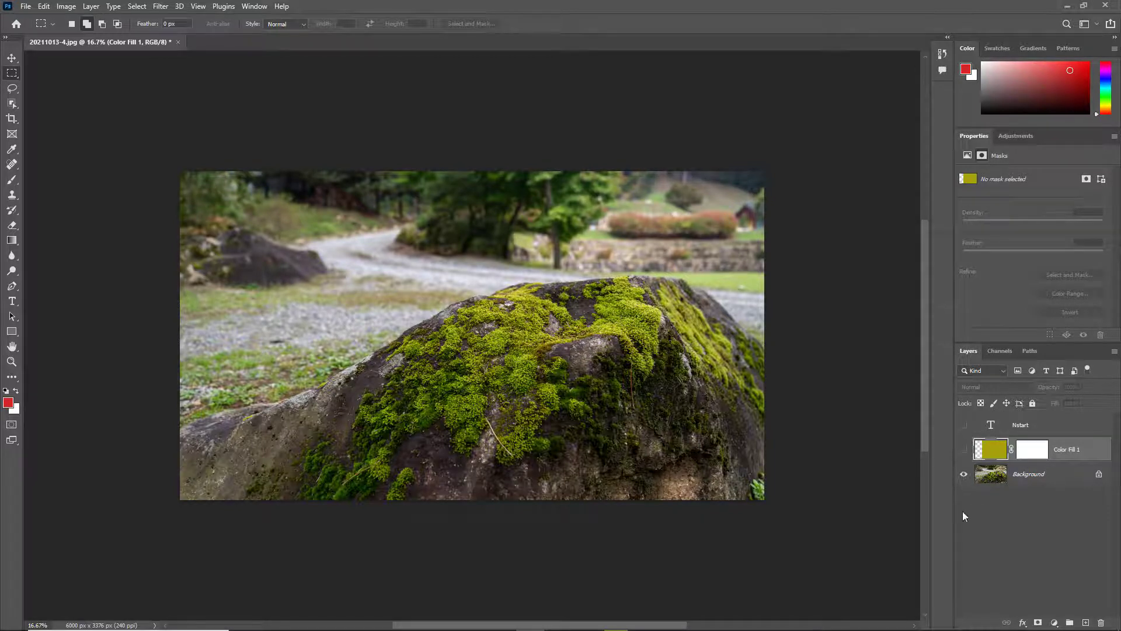
drag(964, 424, 964, 449)
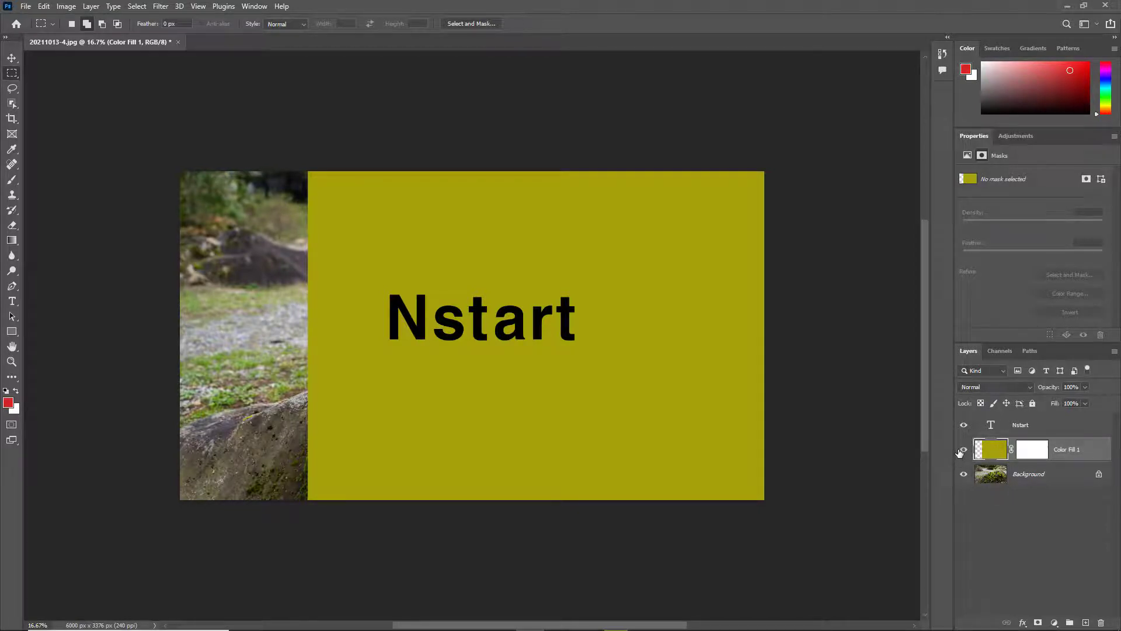
alt+click(964, 427)
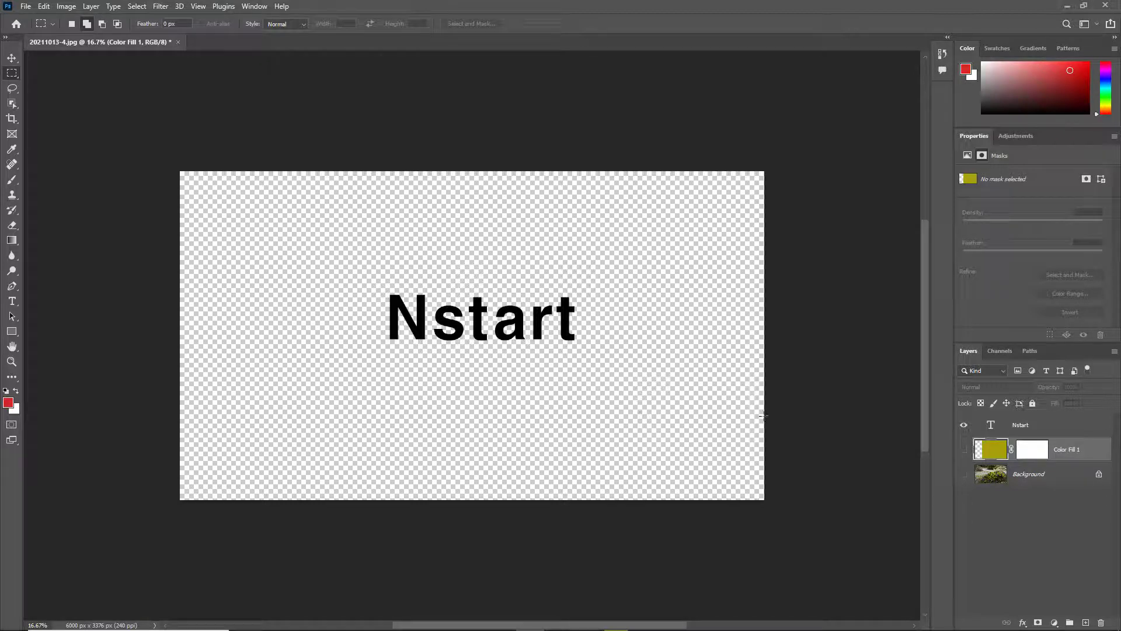
alt+click(963, 426)
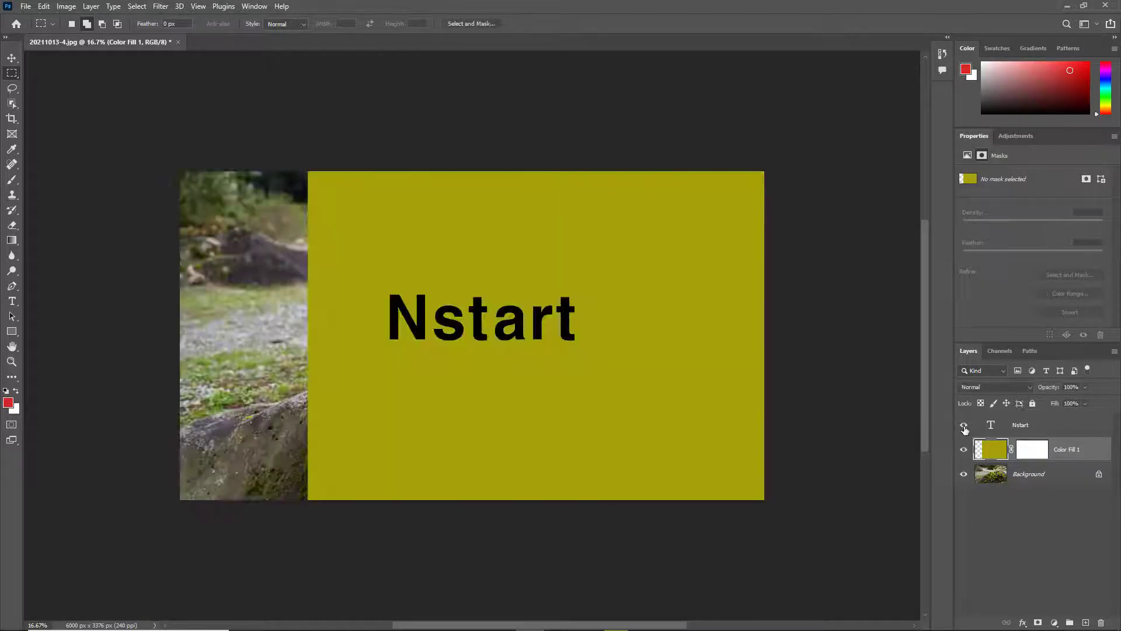
Move the Nstart text left so it straddles the edge between the exposed photo and the color fill
click(1025, 428)
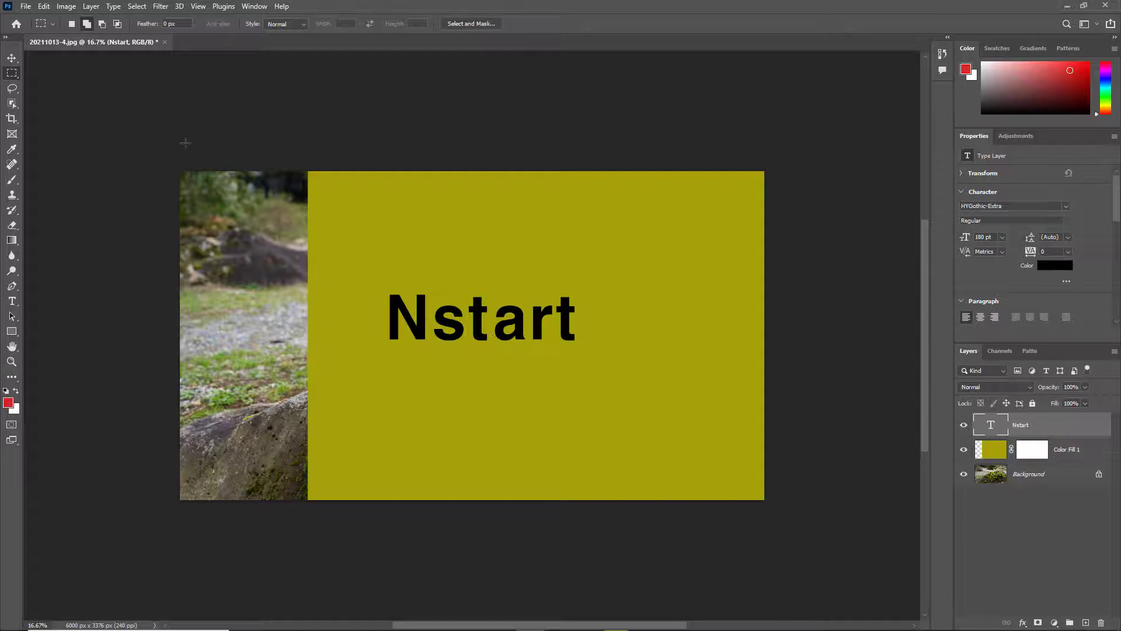
key(v)
drag(487, 324, 341, 331)
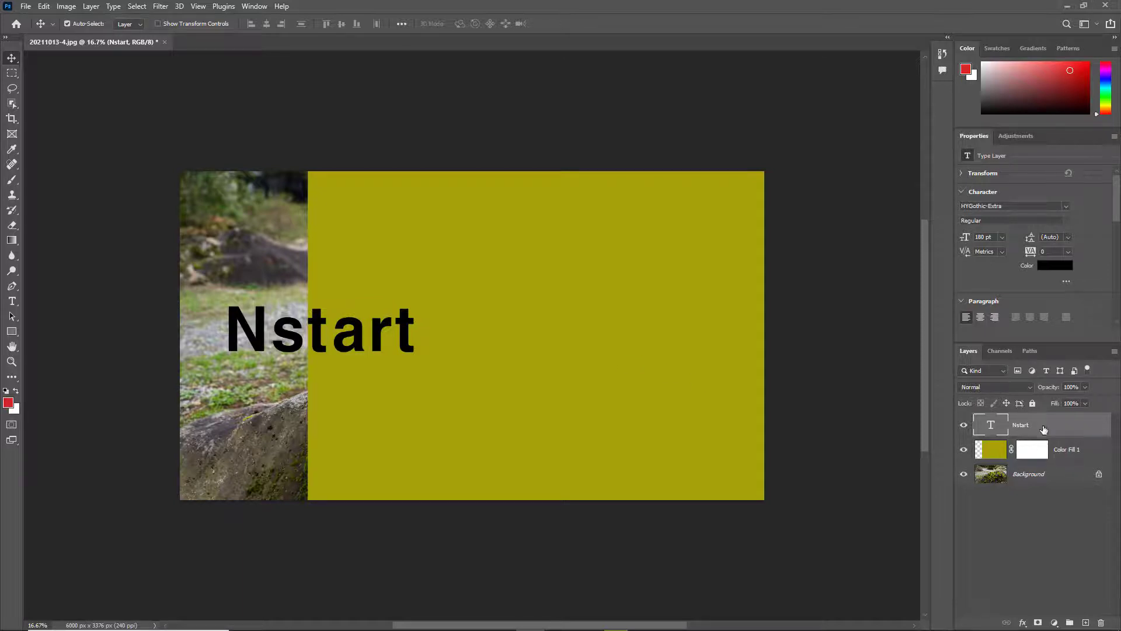
Reorder the Nstart layer below Color Fill 1 and back above it to compare the stacking order
drag(1044, 429, 1042, 456)
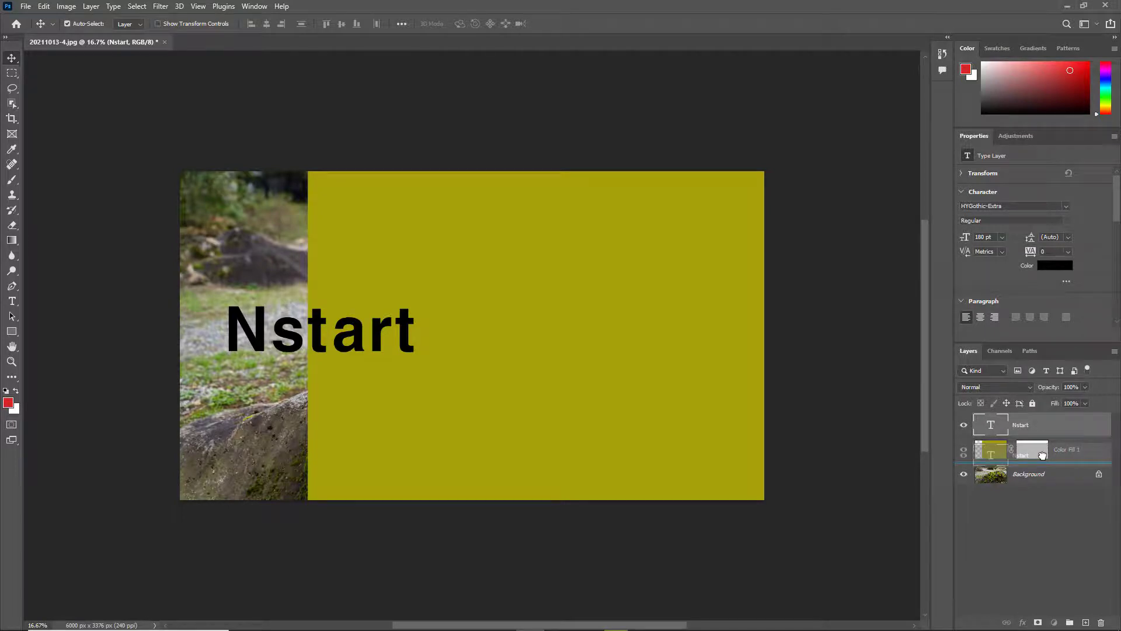
drag(1042, 455, 1042, 456)
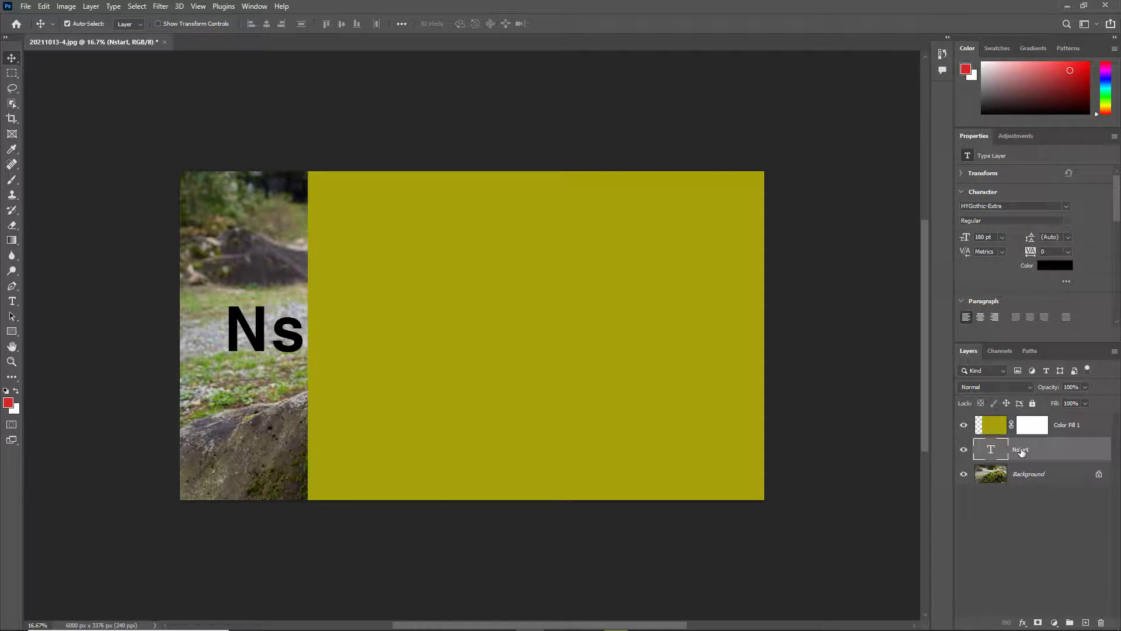
drag(1020, 451, 1016, 420)
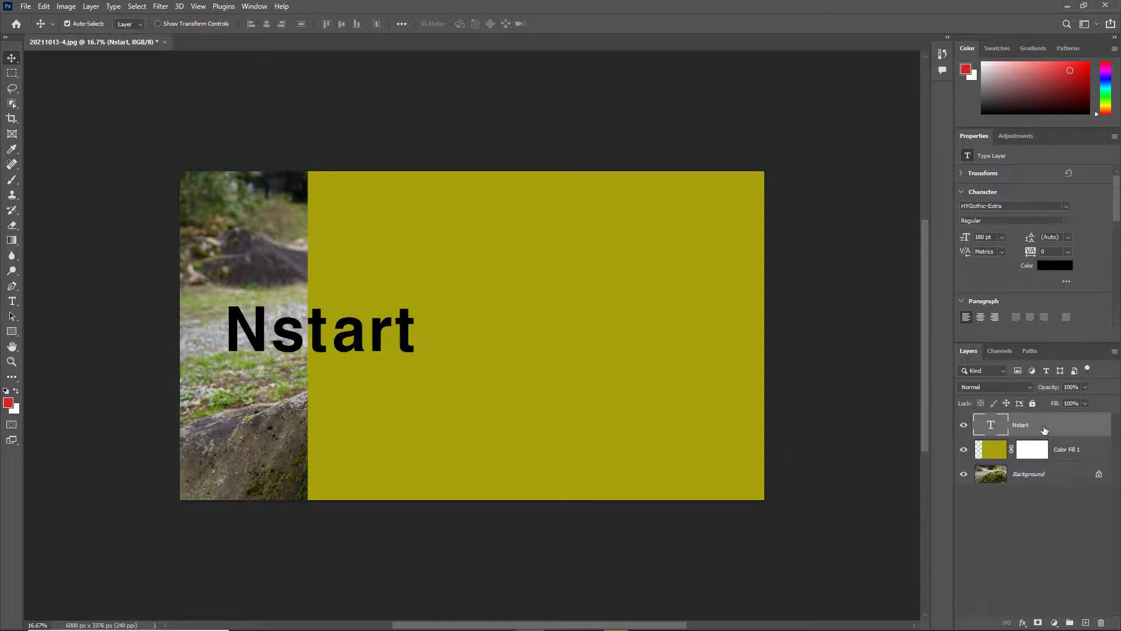
Select the Background, Nstart and Color Fill 1 layers in turn, and try to move the Background photo on the canvas
click(1030, 479)
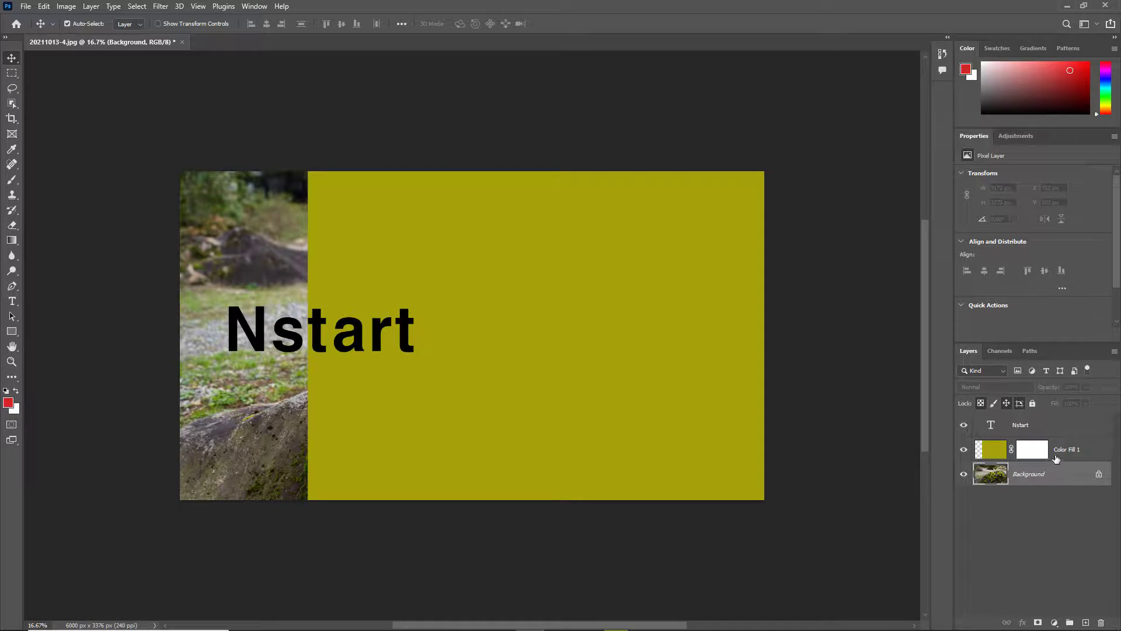
click(1061, 429)
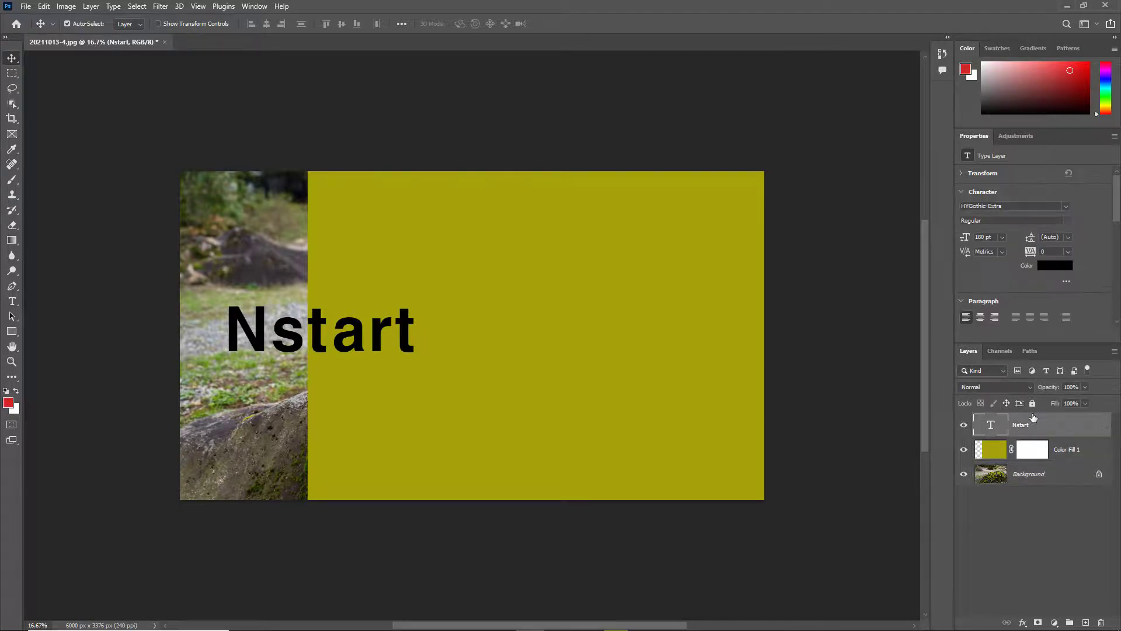
click(1073, 452)
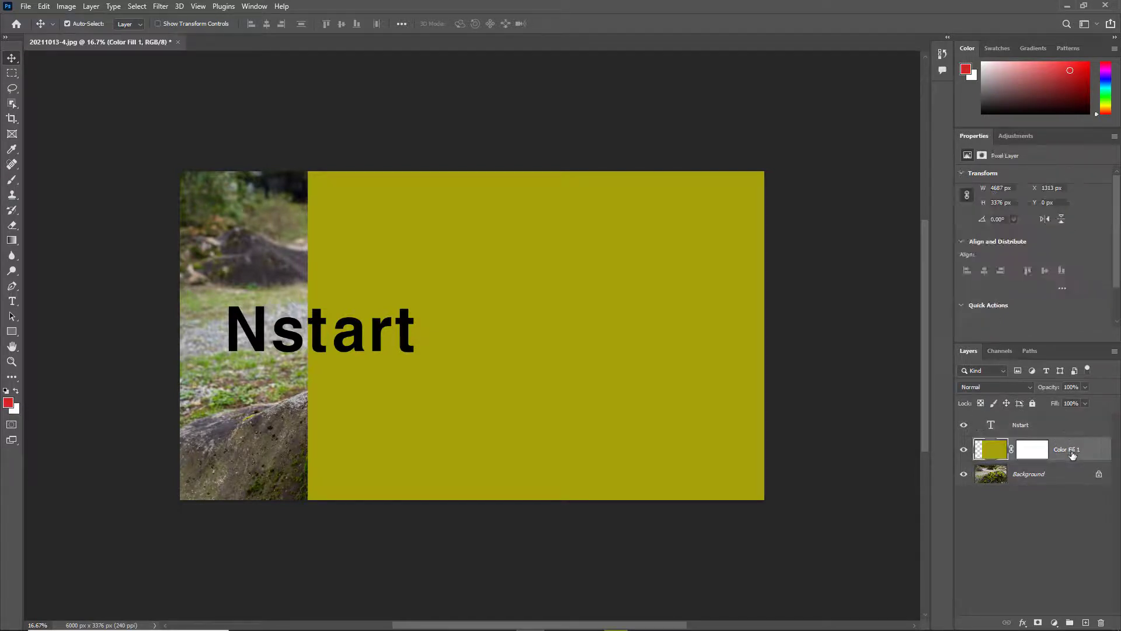
click(1064, 478)
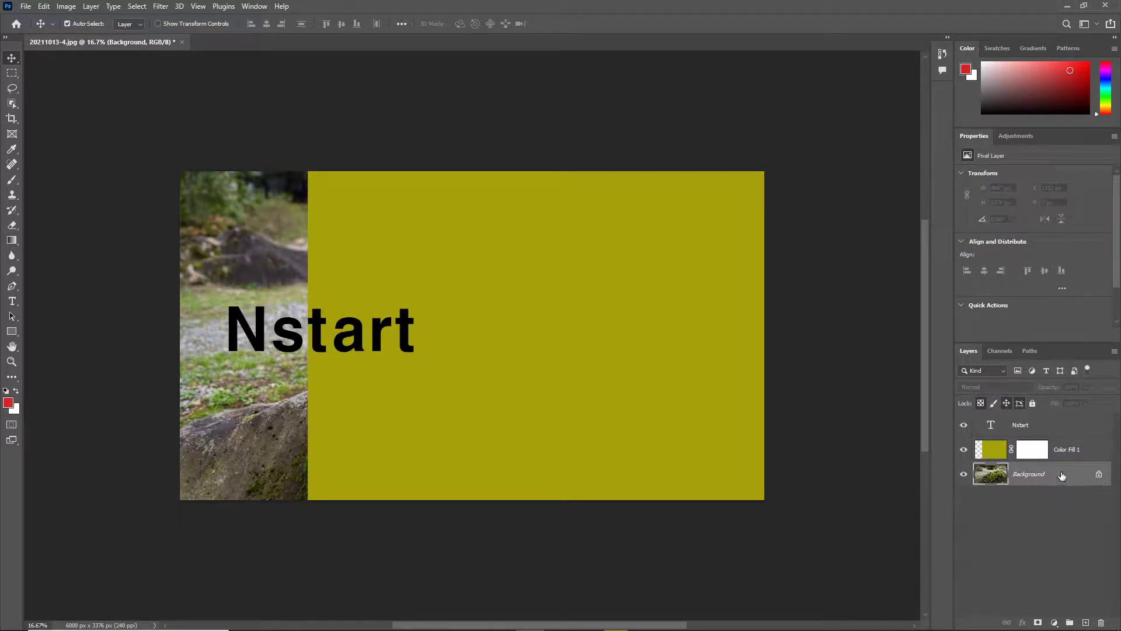
drag(274, 440, 229, 378)
drag(264, 411, 228, 348)
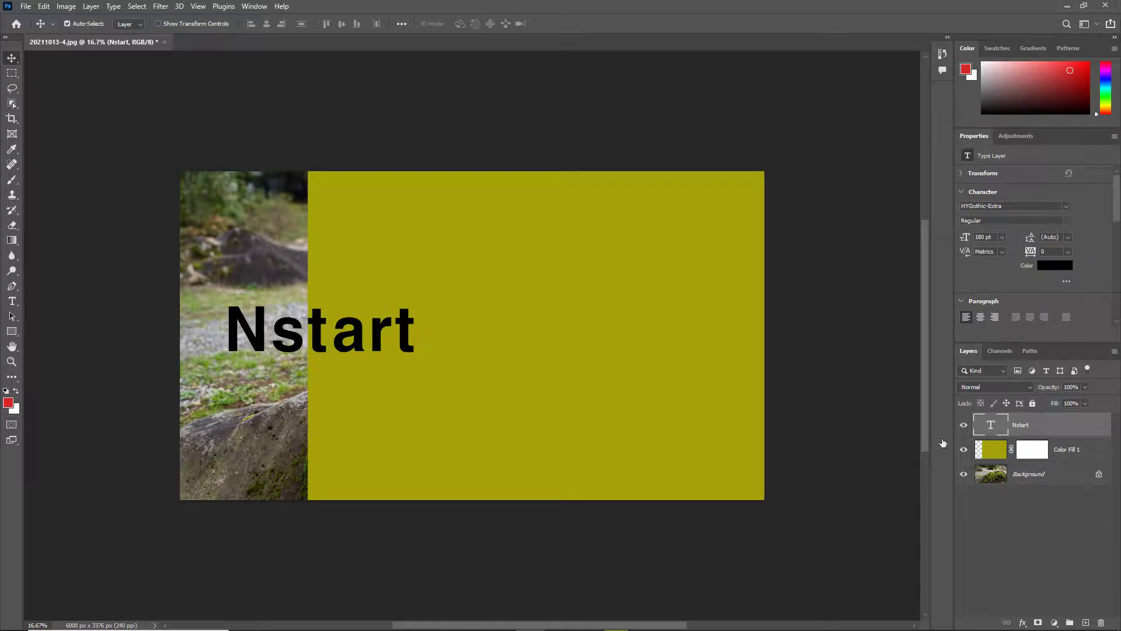
Try moving the Color Fill 1 rectangle away from the canvas edge twice, undoing each move
mouse_move(375, 390)
mouse_down()
mouse_move(300, 345)
mouse_move(359, 406)
mouse_up()
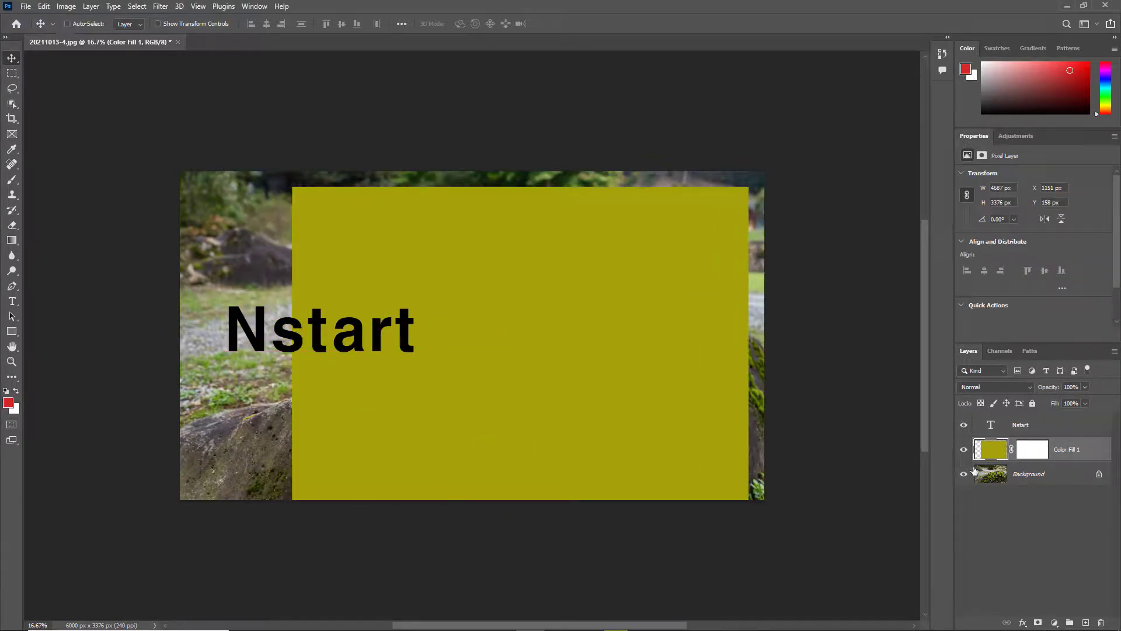
key(ctrl+z)
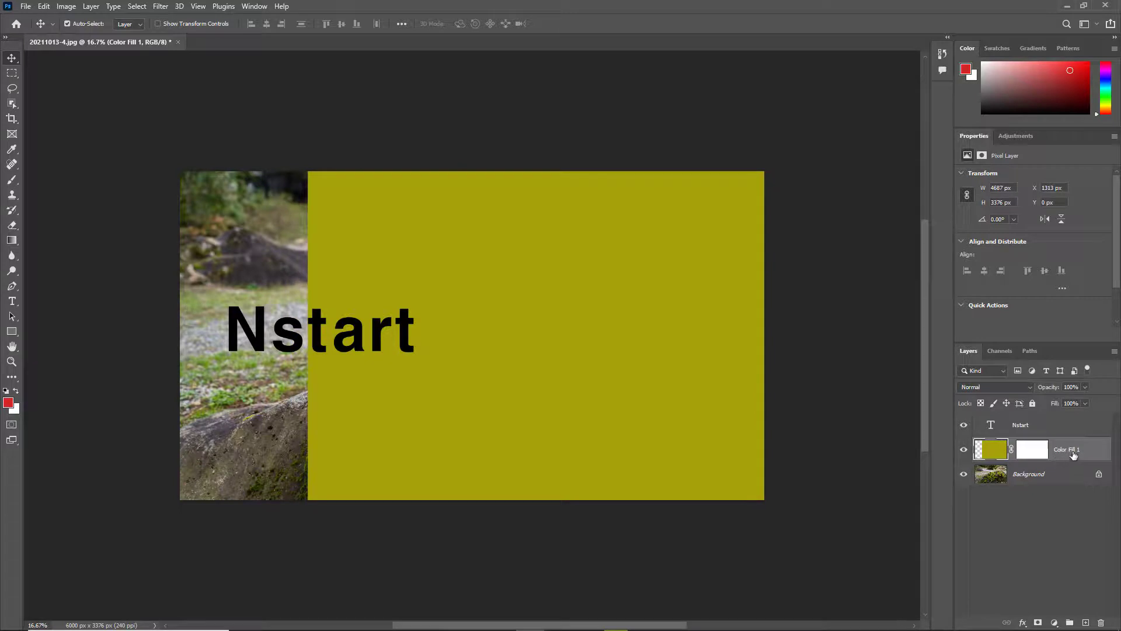
drag(604, 411, 514, 416)
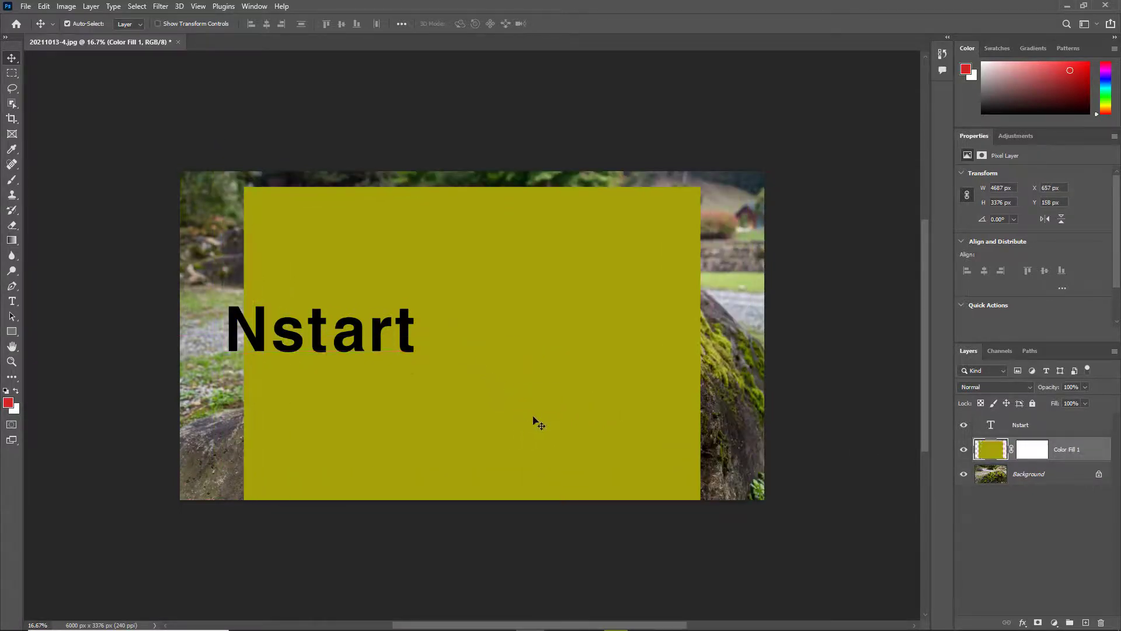
key(ctrl+z)
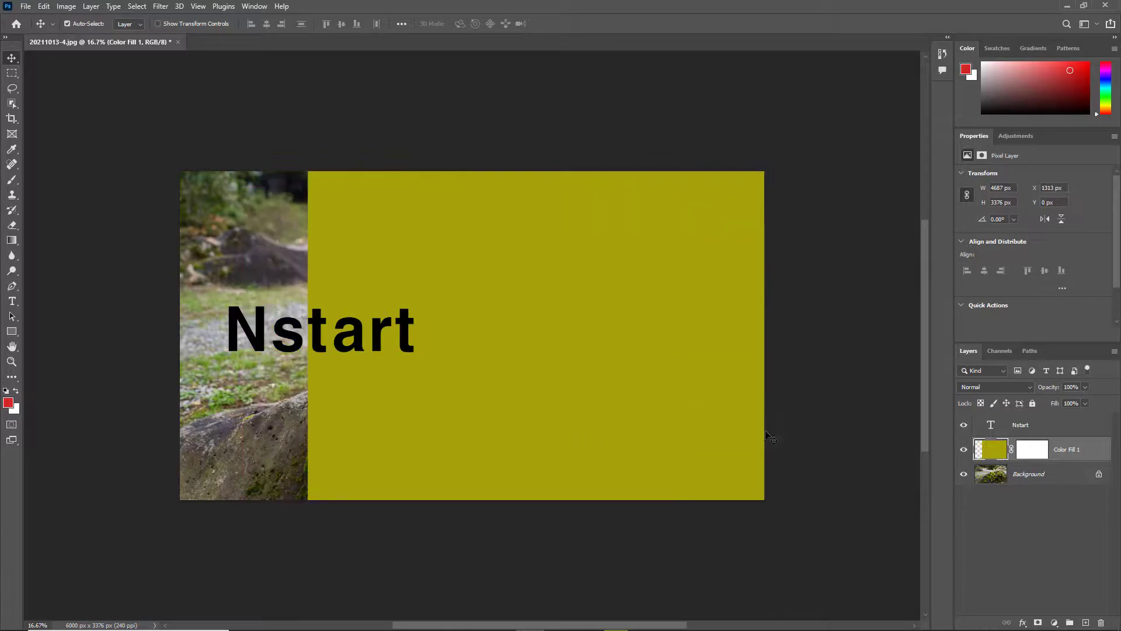
Test Auto-Select by shifting the color fill slightly up and left while Nstart is selected, and reselect the Nstart layer
click(1043, 427)
mouse_move(565, 413)
mouse_down()
mouse_move(539, 381)
mouse_move(550, 405)
mouse_up()
click(1037, 428)
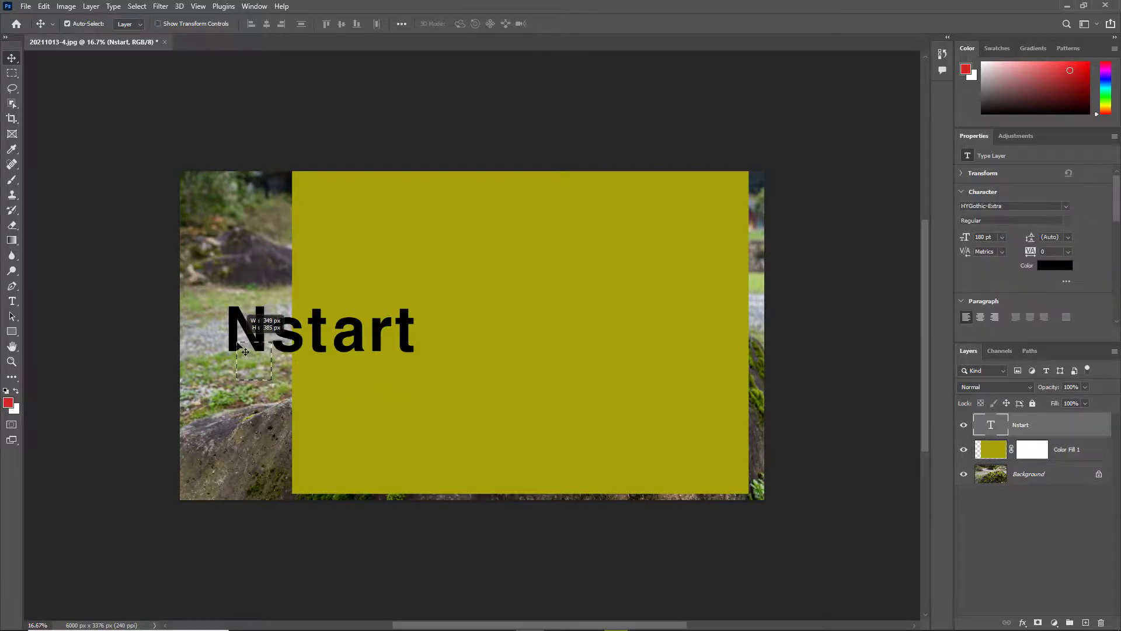
Try moving the Nstart text slightly up and left, undo it, and return the color fill to its original position
click(284, 404)
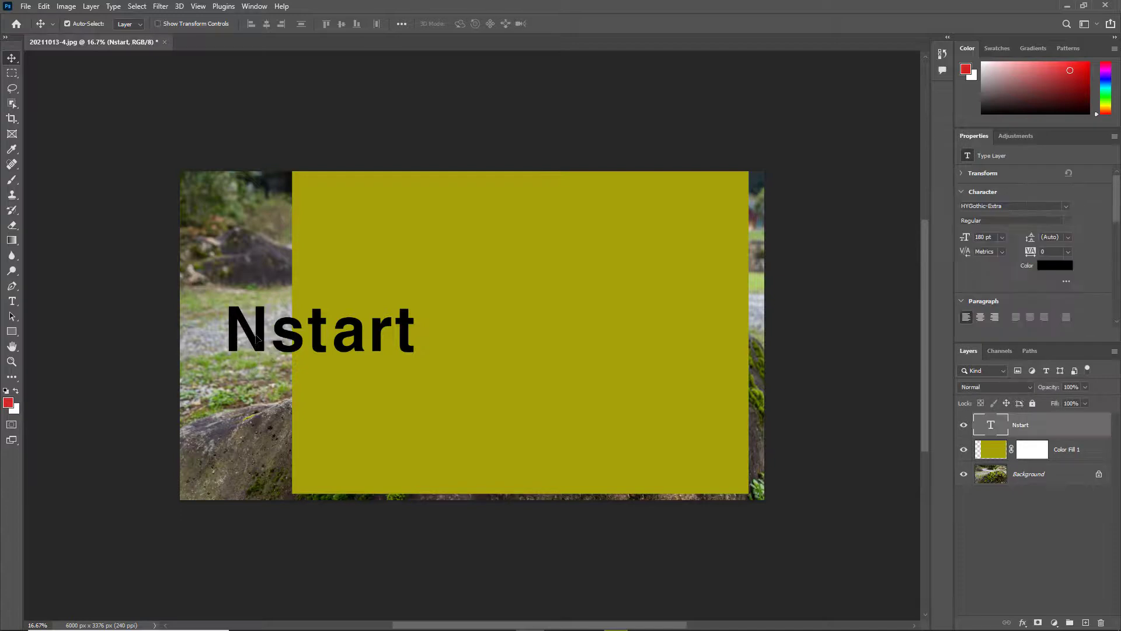
mouse_move(258, 344)
mouse_down()
mouse_move(238, 304)
mouse_move(247, 342)
mouse_move(249, 325)
mouse_up()
key(ctrl)
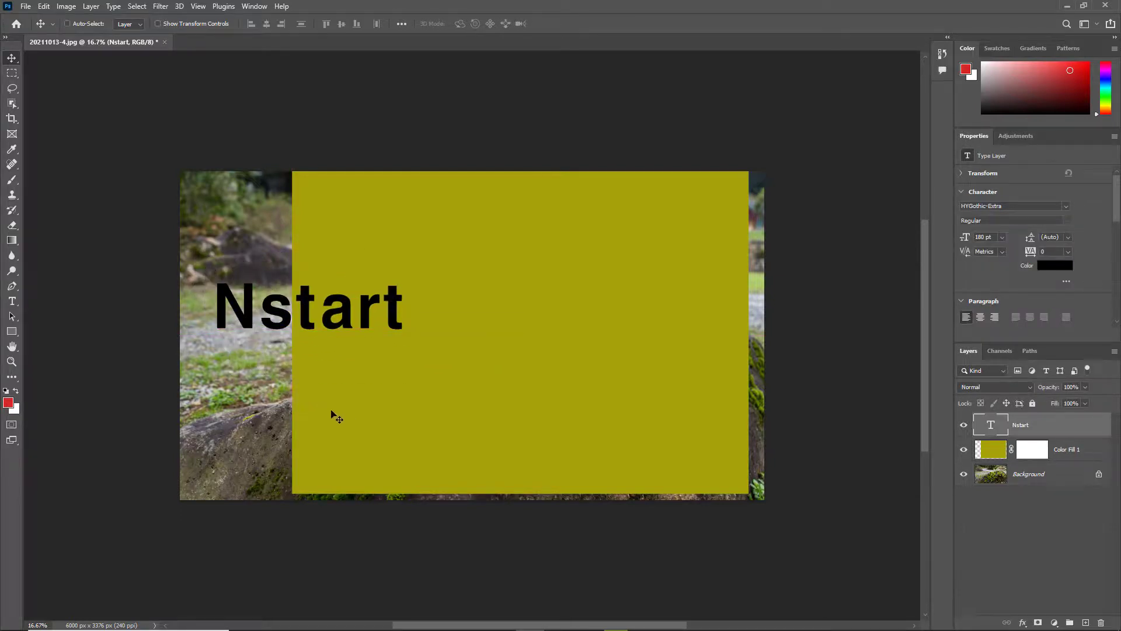
key(ctrl+z)
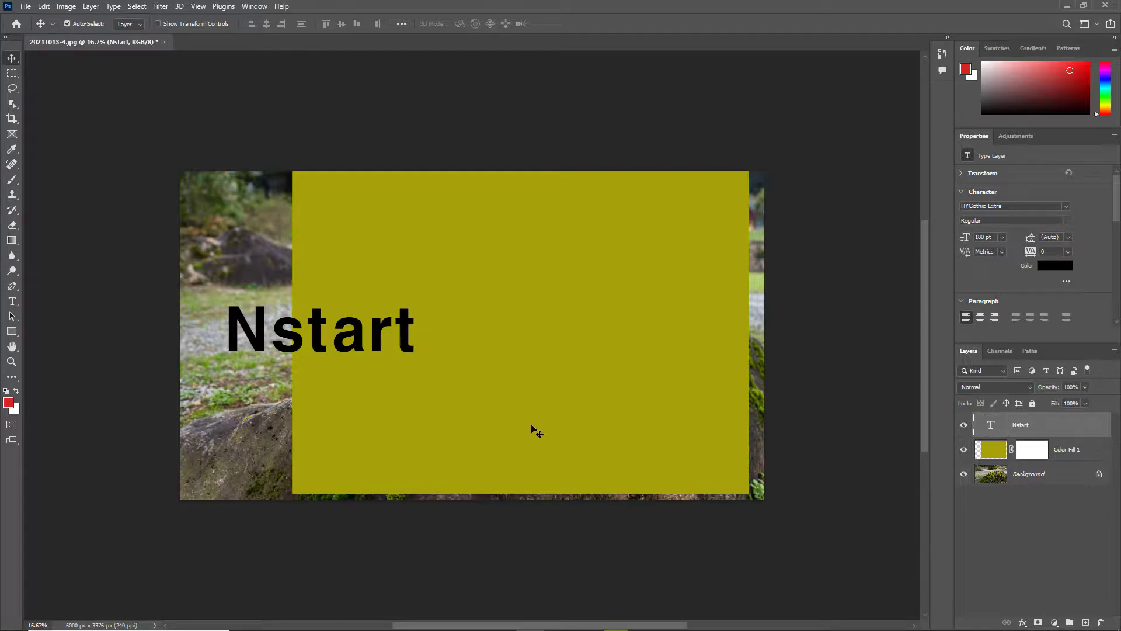
mouse_move(531, 425)
mouse_down()
mouse_move(514, 401)
mouse_move(538, 441)
mouse_move(544, 434)
mouse_up()
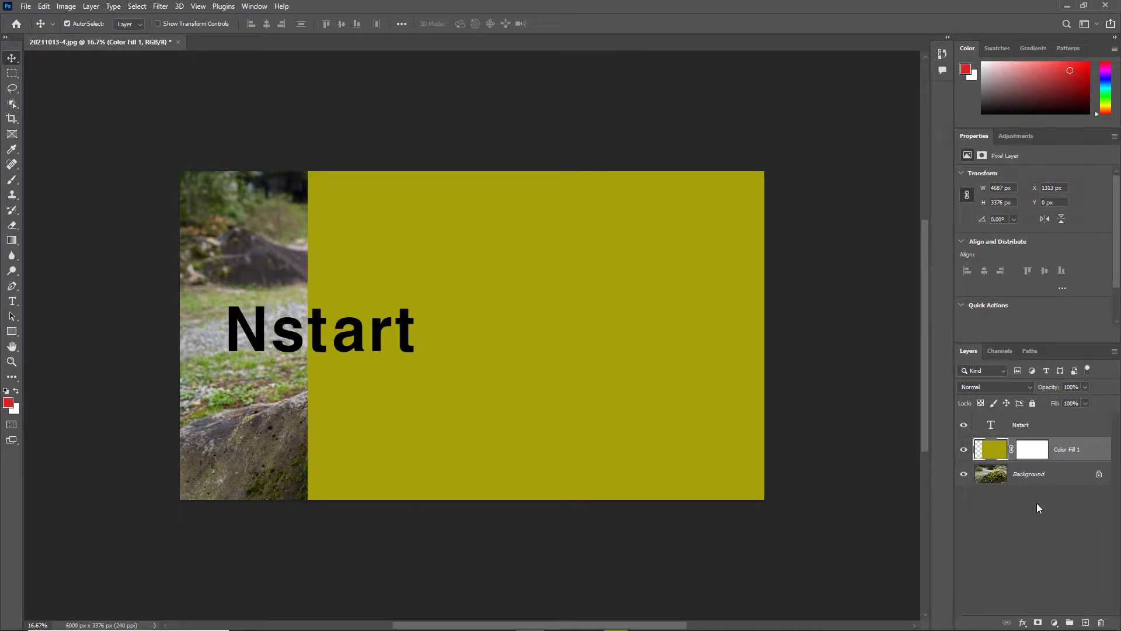
click(1045, 475)
right_click(1047, 476)
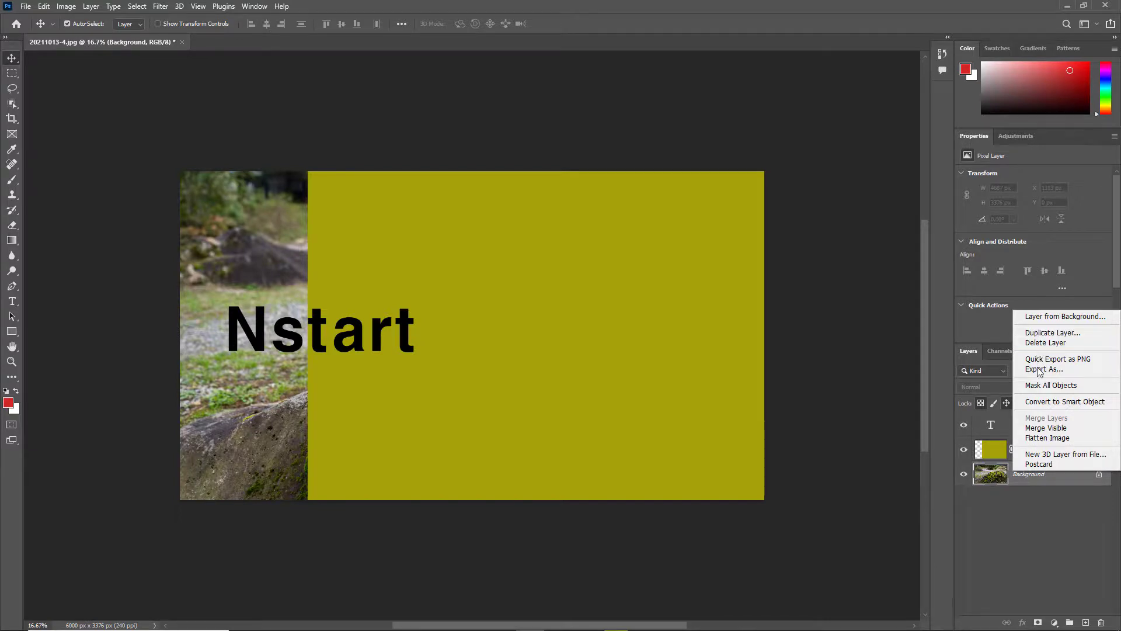
click(1044, 534)
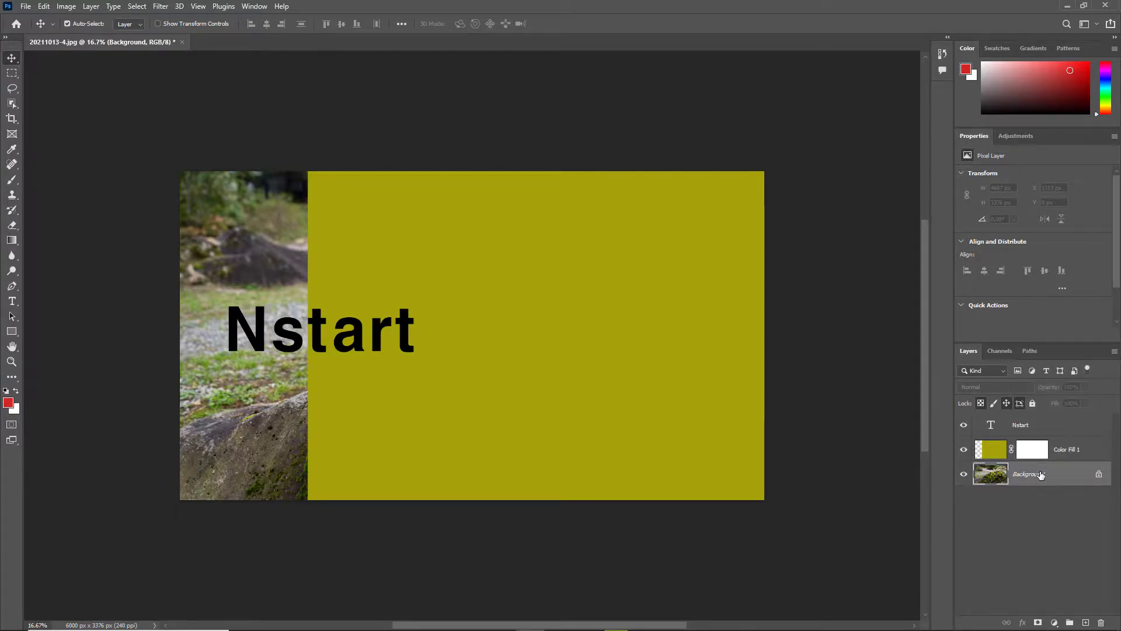
click(1115, 351)
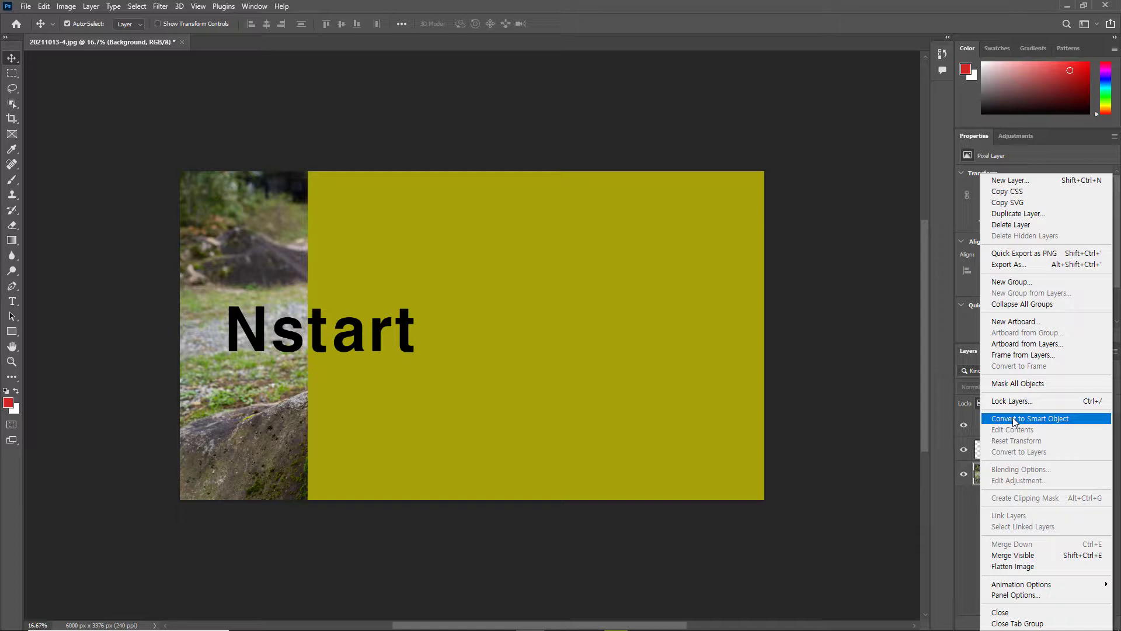
click(972, 533)
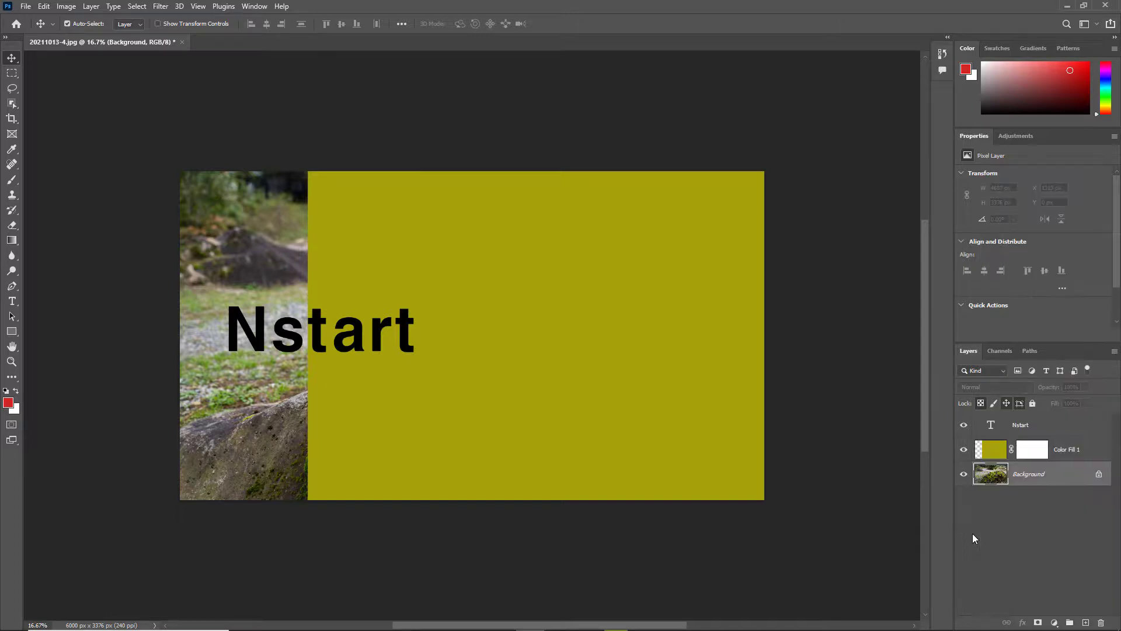
Convert the locked Background into a regular layer named Layer 0, with Normal mode and 100% opacity
double_click(1040, 477)
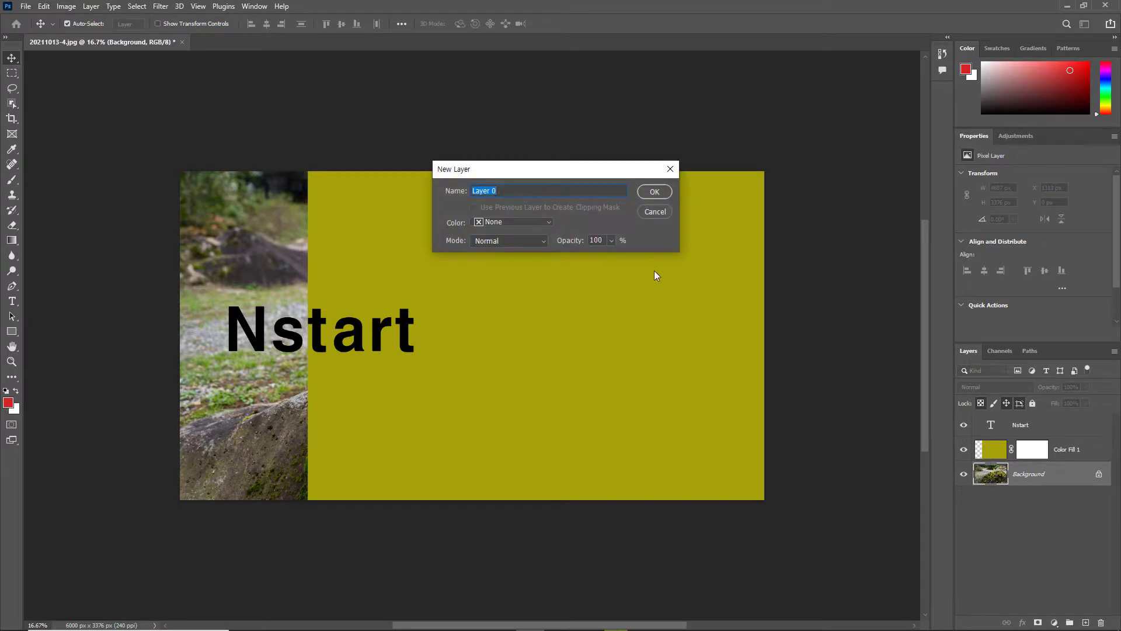
click(659, 192)
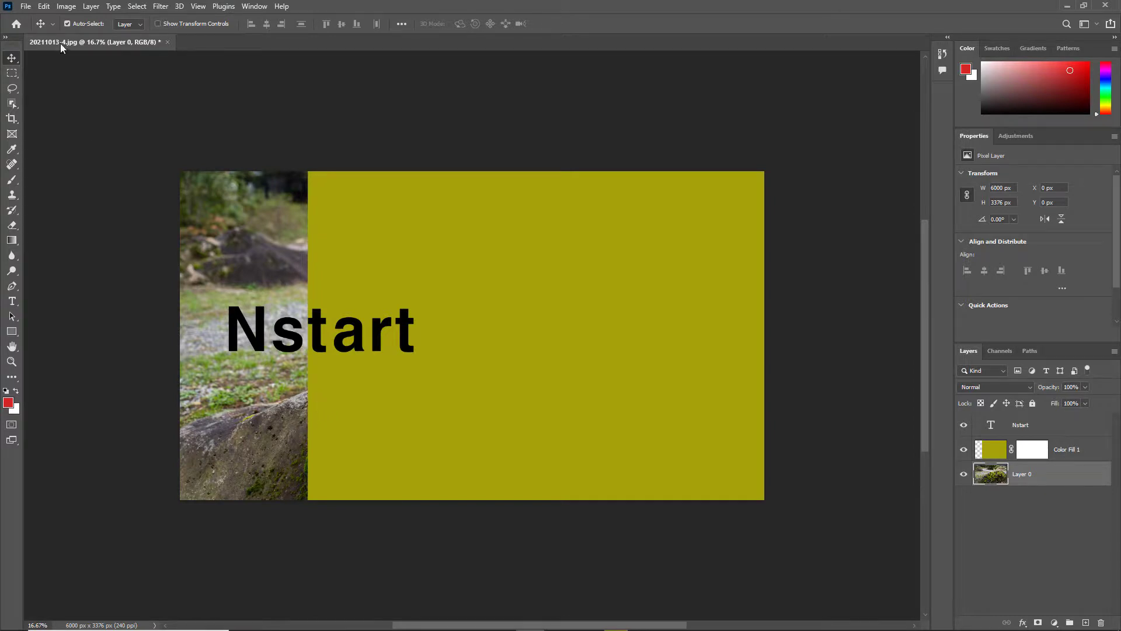
Turn off Auto-Select, try moving the Layer 0 photo down 96 px, and undo the move
click(66, 25)
mouse_move(520, 396)
mouse_down()
mouse_move(370, 391)
mouse_move(513, 446)
mouse_move(592, 400)
mouse_move(503, 435)
mouse_move(446, 416)
mouse_move(521, 414)
mouse_up()
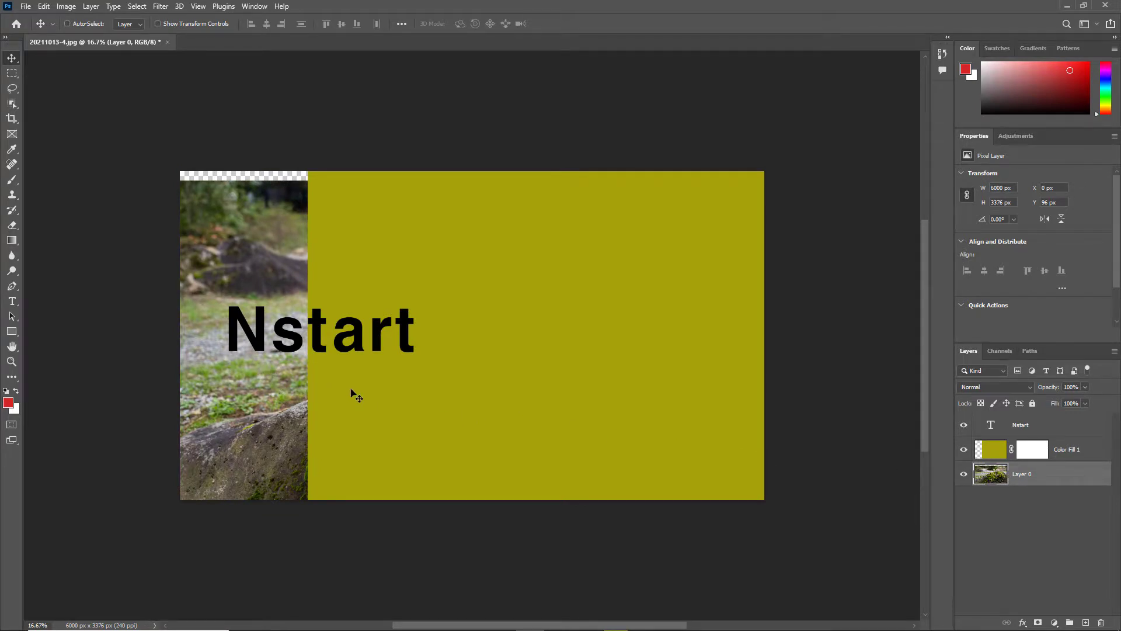
key(ctrl+z)
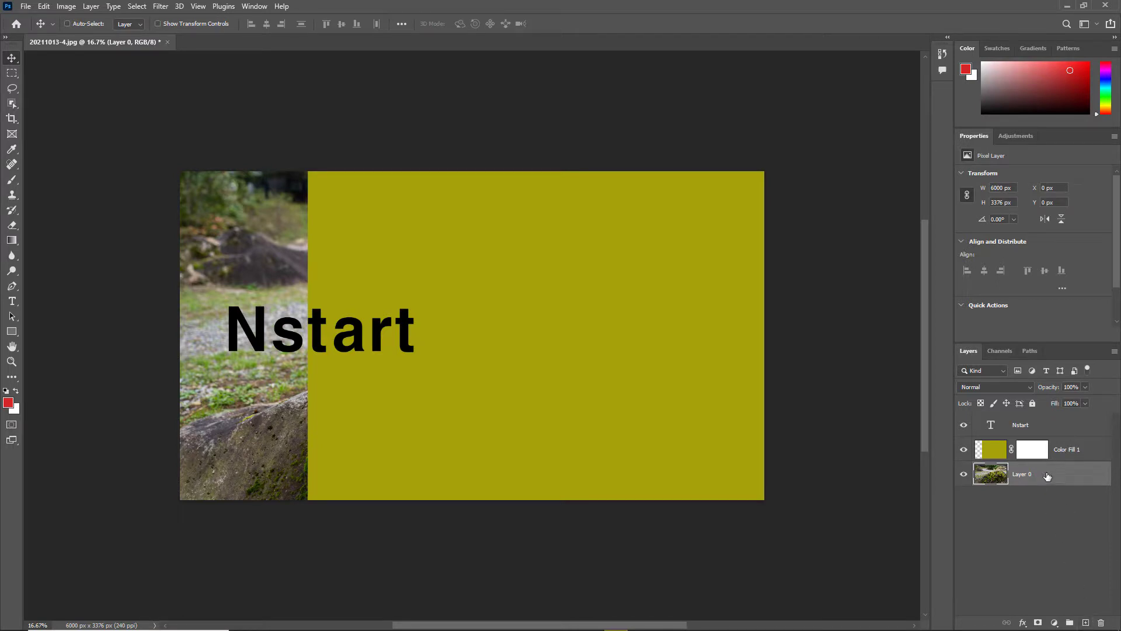
Try adding an empty layer above Layer 0 and another above Color Fill 1, removing each one again
click(1088, 623)
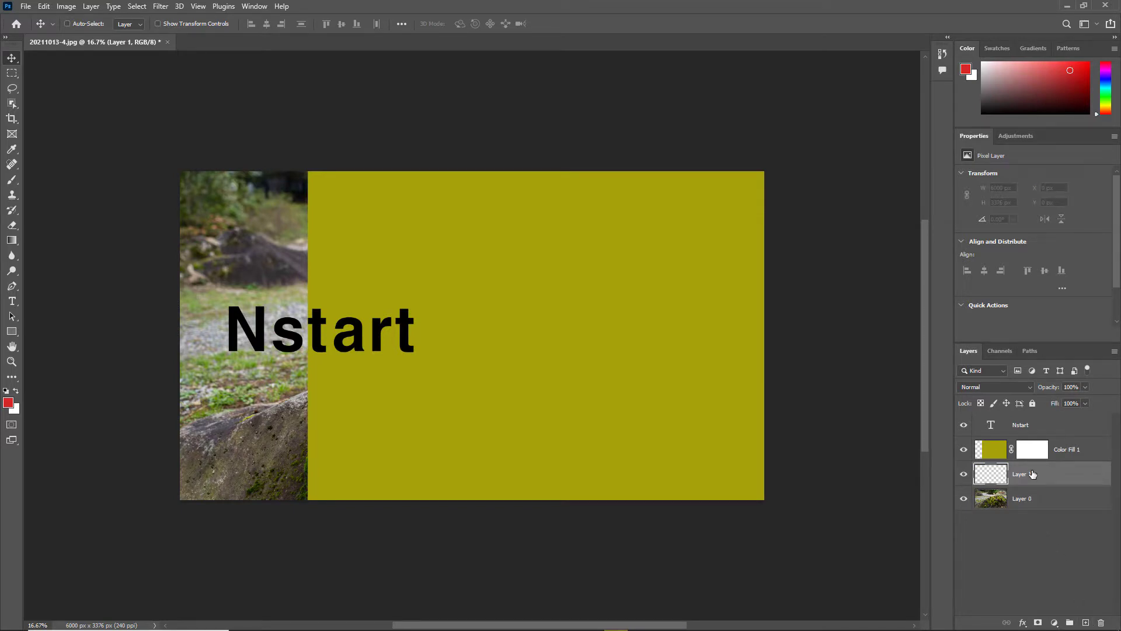
key(Delete)
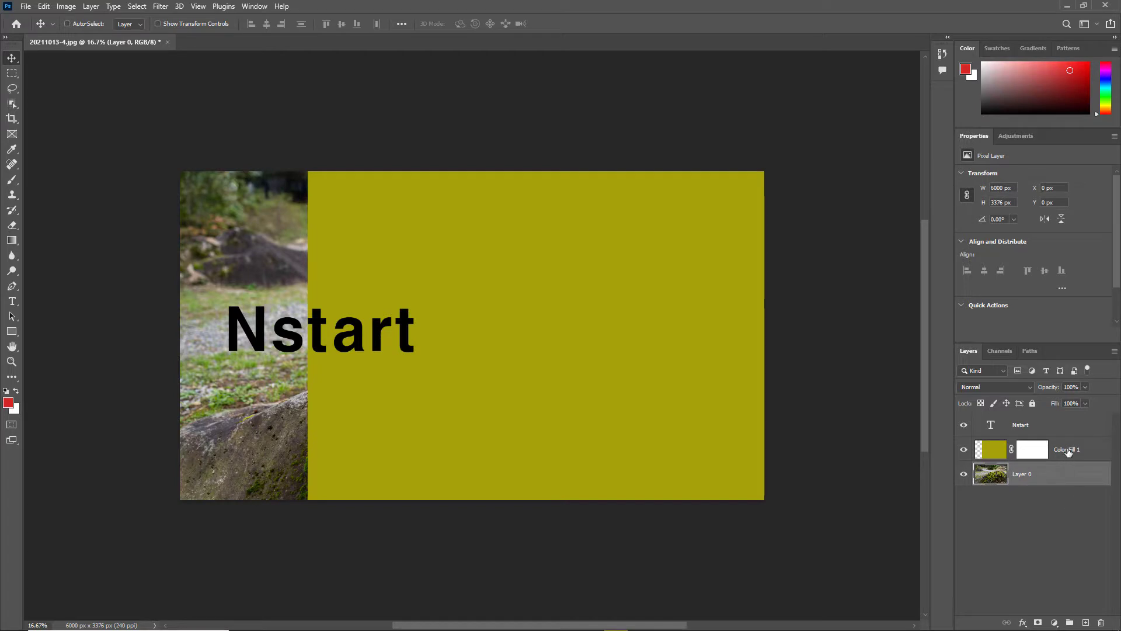
click(1068, 452)
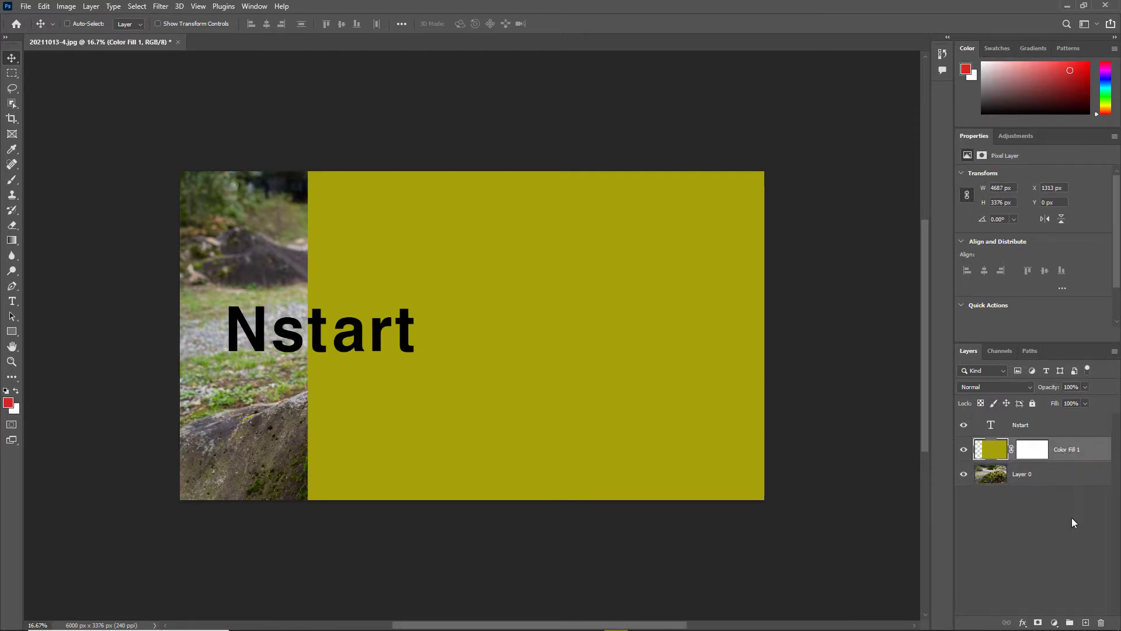
click(1085, 623)
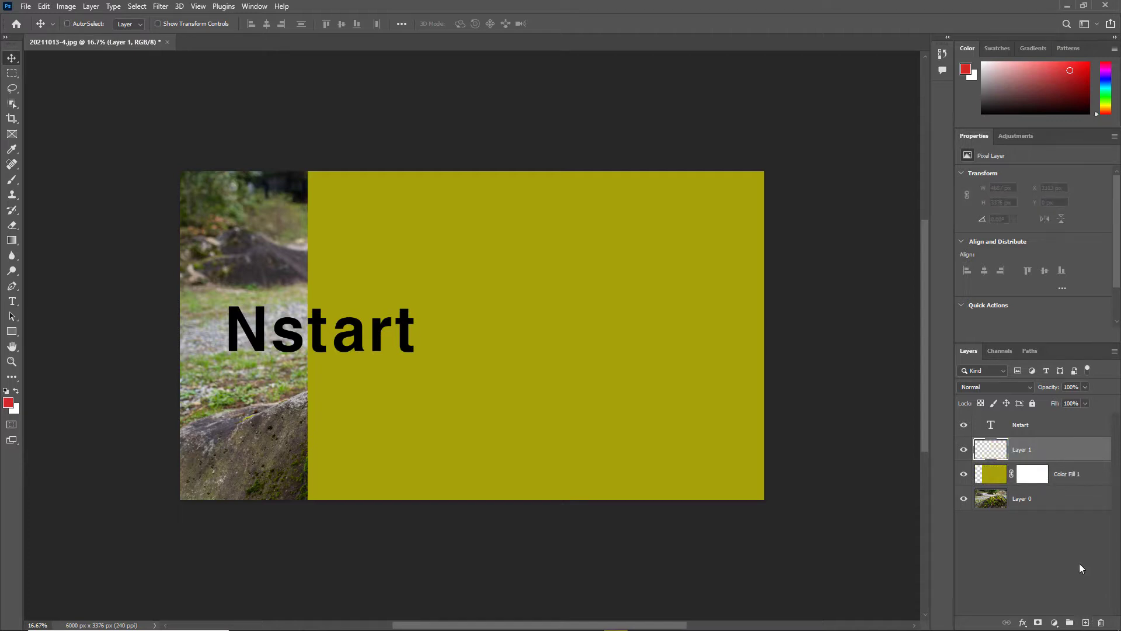
key(ctrl+z)
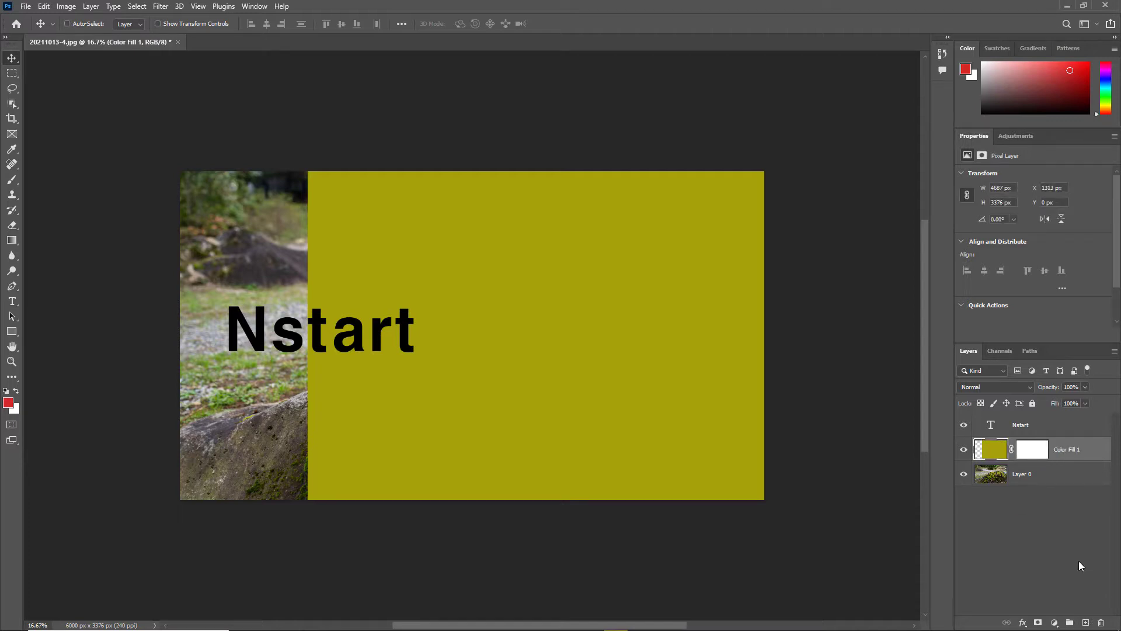
Add an empty layer above the Nstart text, show it alone, and restore the visibility of the other layers
click(1026, 428)
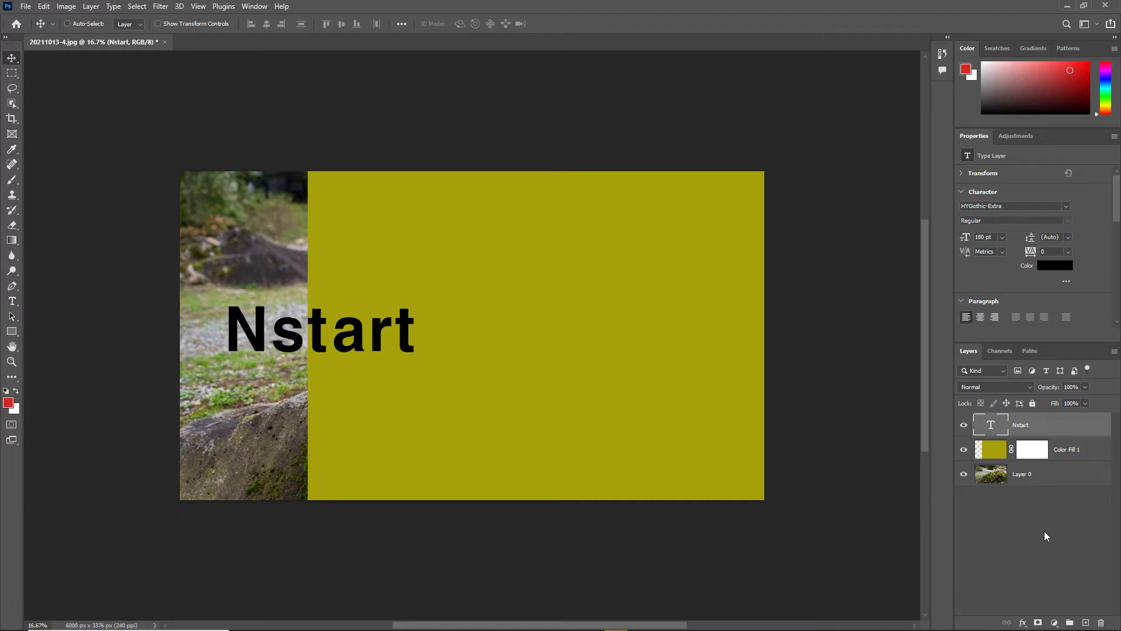
click(1085, 622)
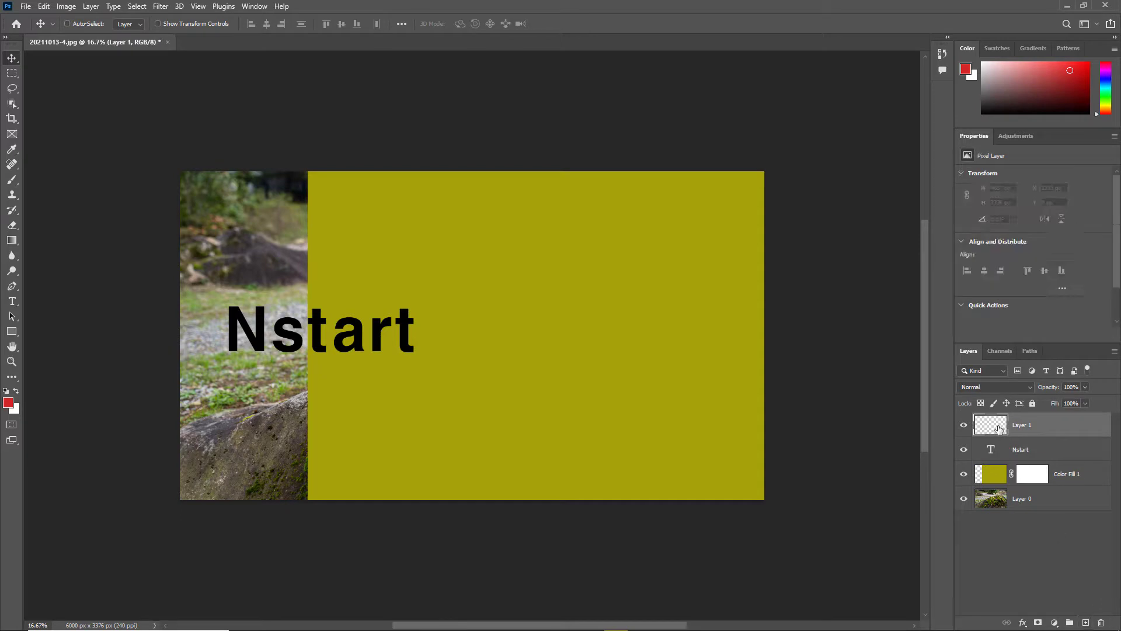
alt+click(965, 426)
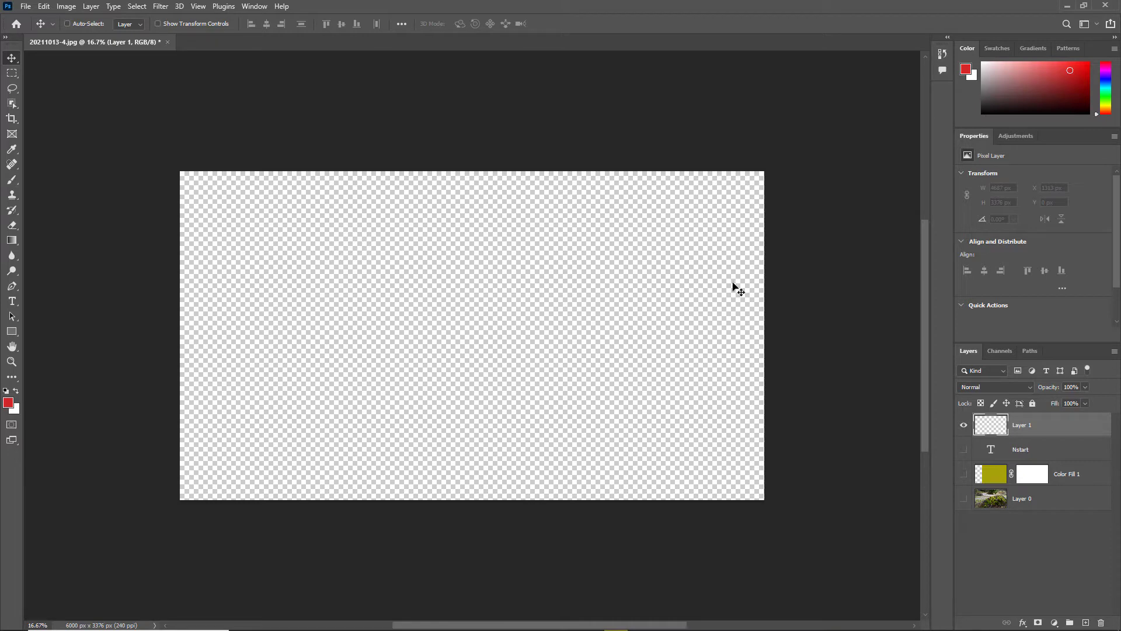
alt+click(964, 426)
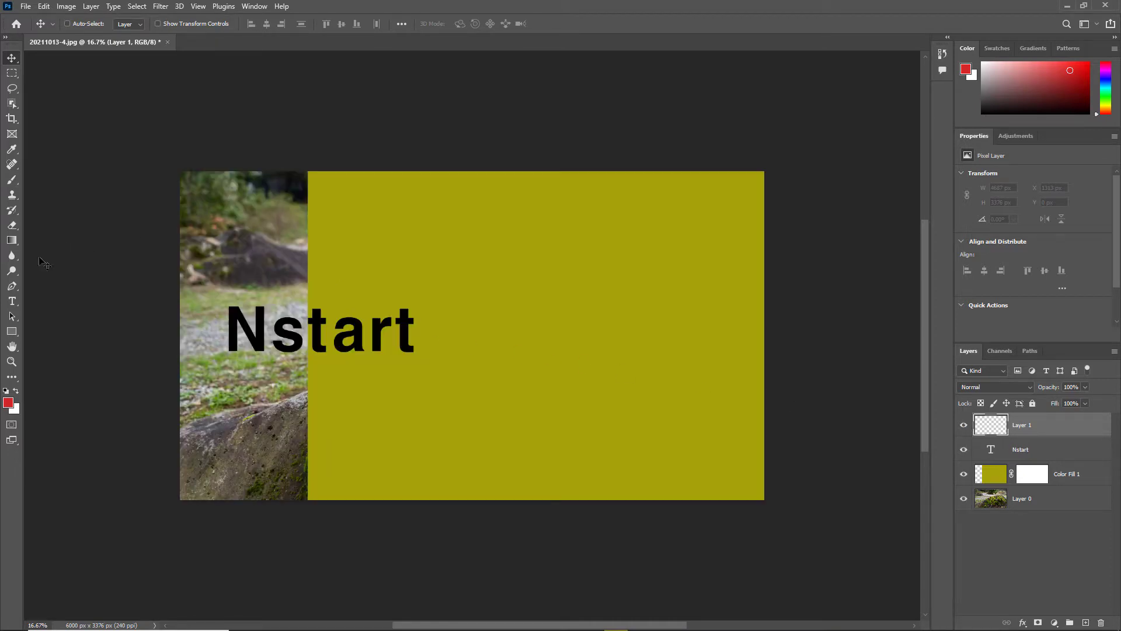
Paint two red zigzag Brush strokes across the text on Layer 1, and delete that layer
click(12, 179)
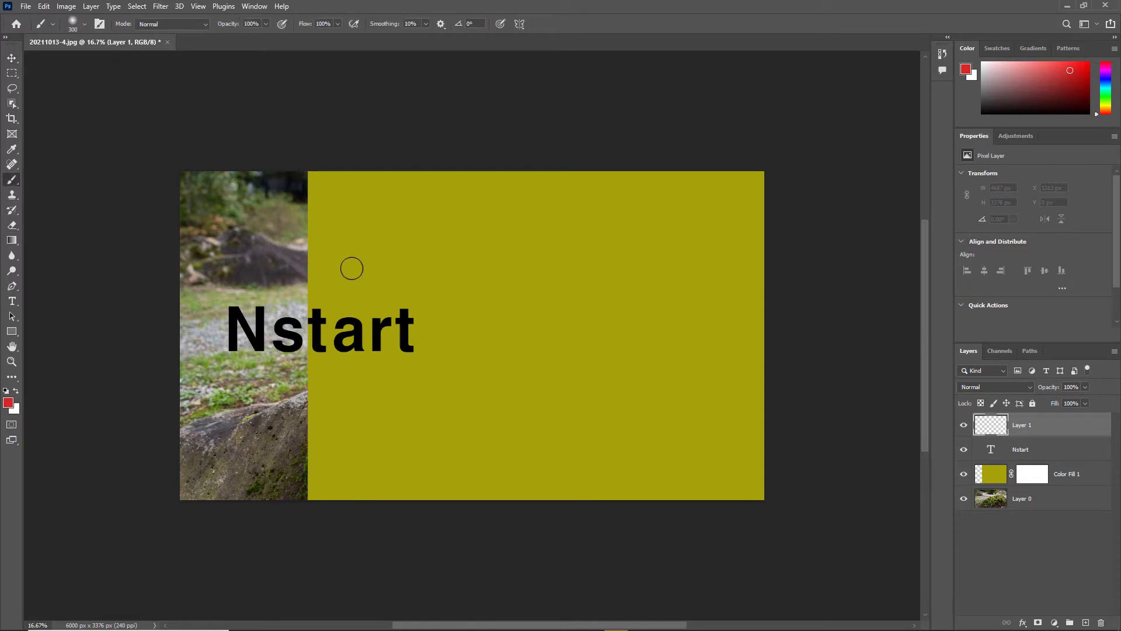
mouse_move(369, 244)
mouse_down()
mouse_move(347, 296)
mouse_move(374, 356)
mouse_move(529, 406)
mouse_move(576, 443)
mouse_up()
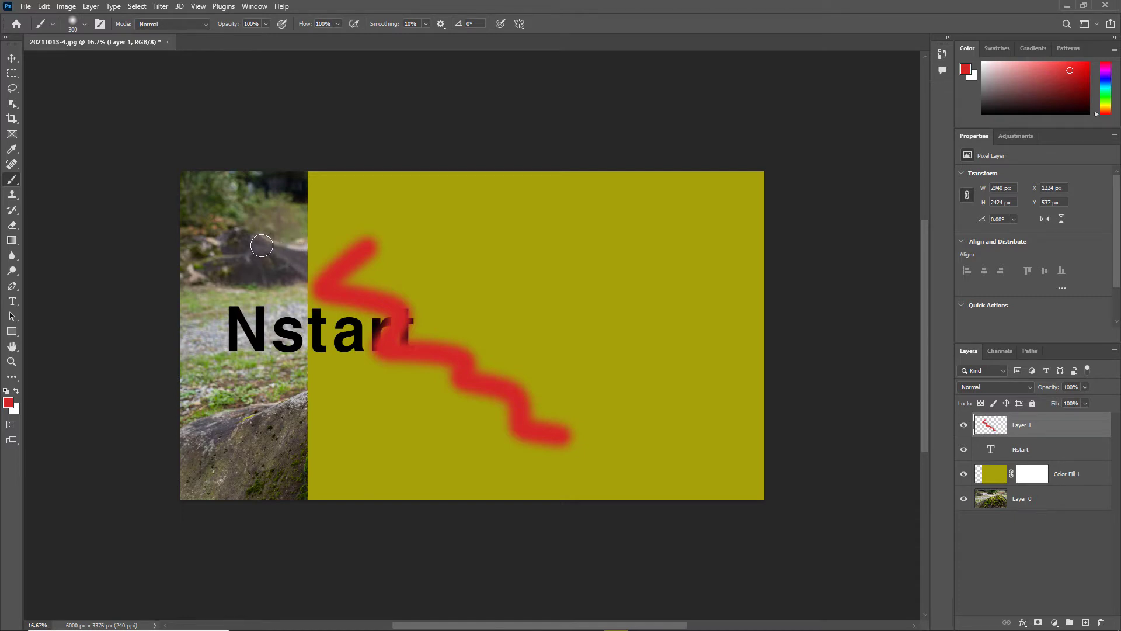
mouse_move(270, 233)
mouse_down()
mouse_move(236, 265)
mouse_move(318, 279)
mouse_move(276, 323)
mouse_move(325, 358)
mouse_move(394, 374)
mouse_move(367, 410)
mouse_move(503, 445)
mouse_up()
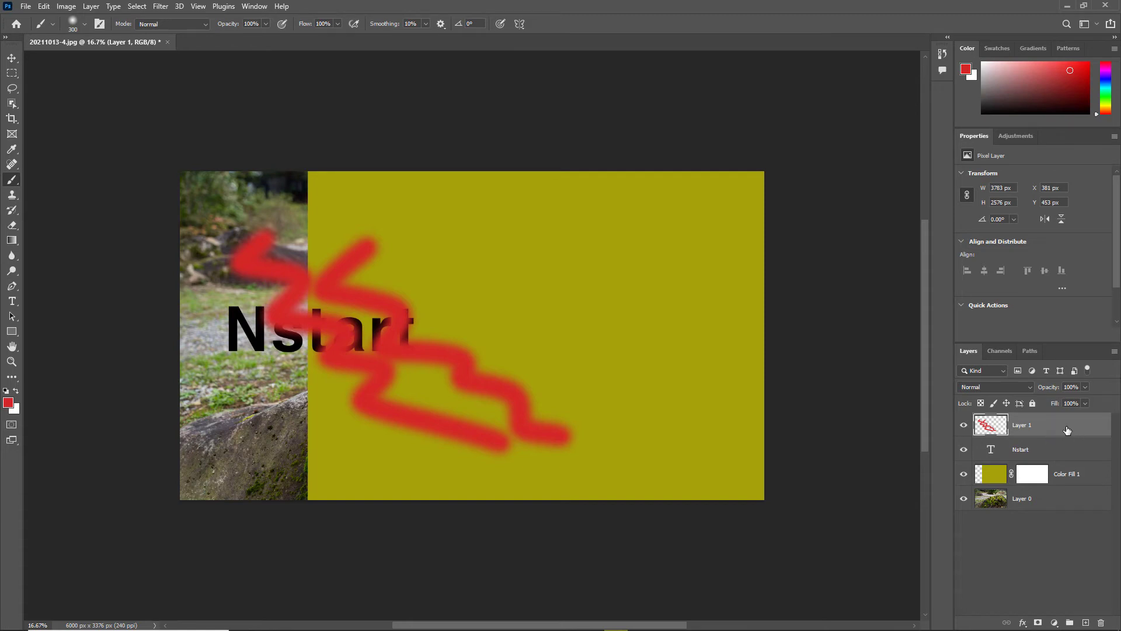
mouse_move(1072, 426)
mouse_down()
mouse_move(1081, 563)
mouse_move(1103, 625)
mouse_up()
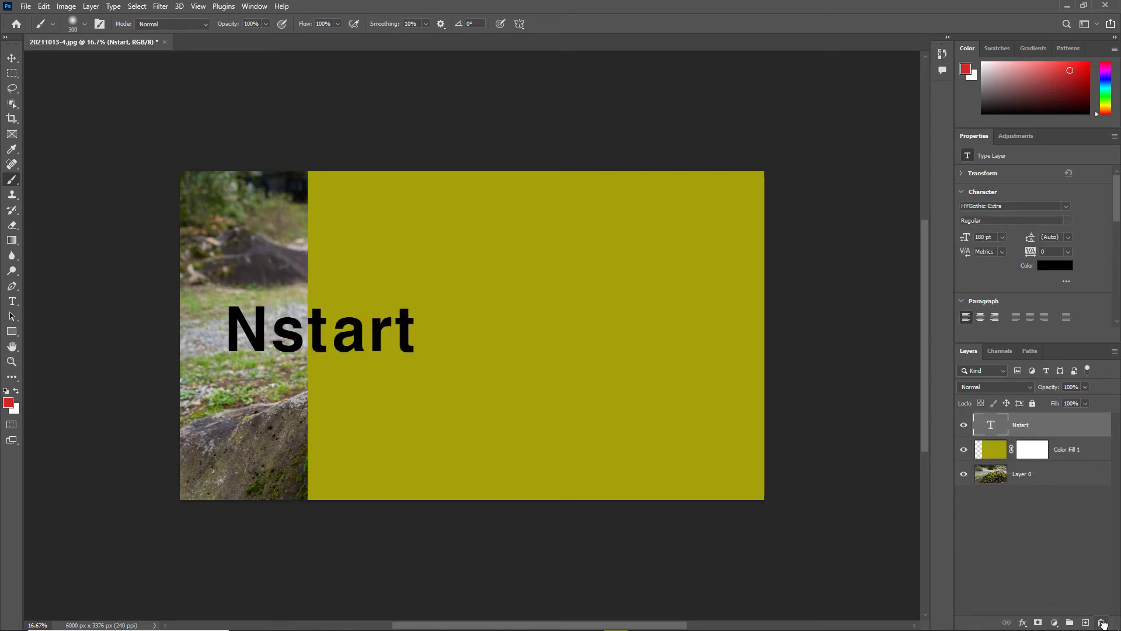